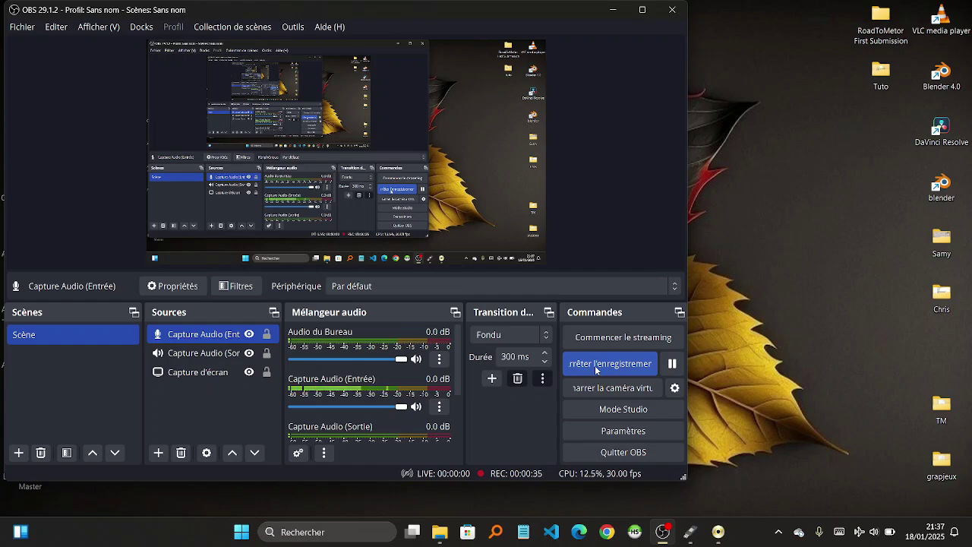
Switch to File Explorer and select Win7-32bits.iso in the Tuto folder.
key("super+d")
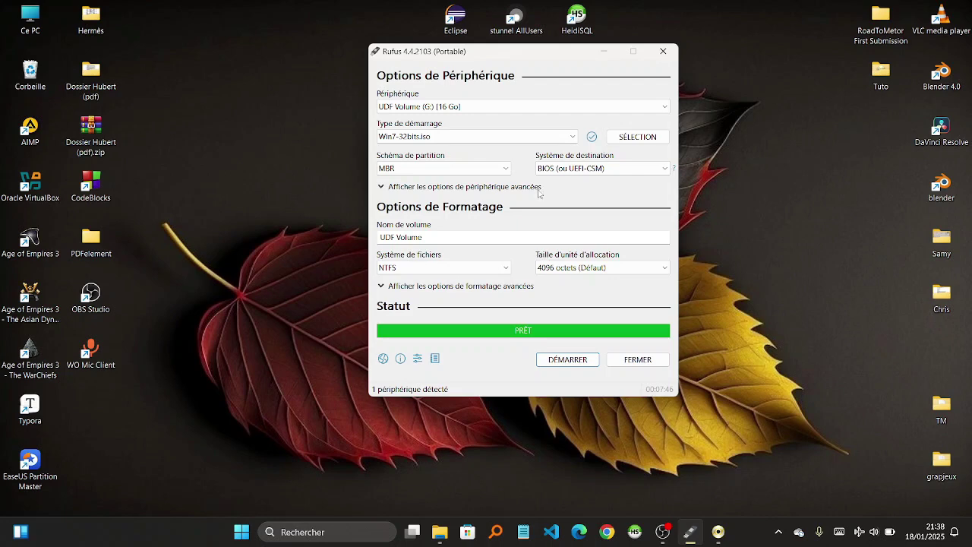
left_click(440, 532)
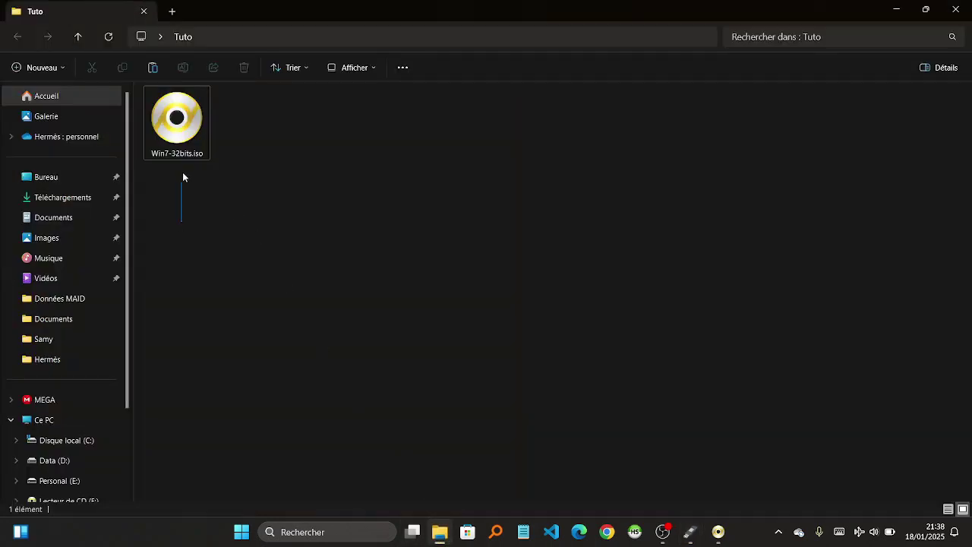
left_click_drag(182, 177, 195, 147)
left_click_drag(195, 148, 217, 111)
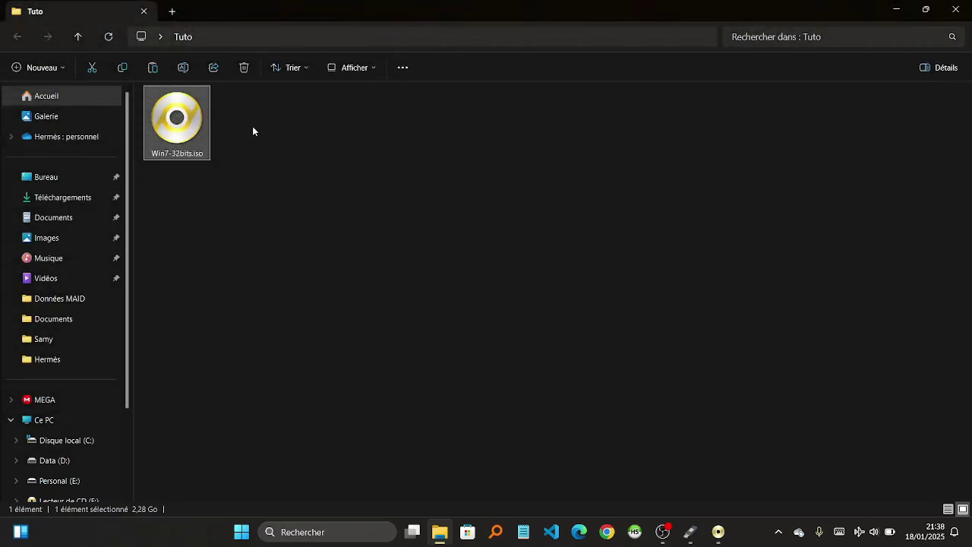
Examine all the files and folders on the UDF Volume (G:) drive, then return to the Tuto folder.
left_click_drag(236, 120, 138, 251)
scroll(105, 448, "down", 3)
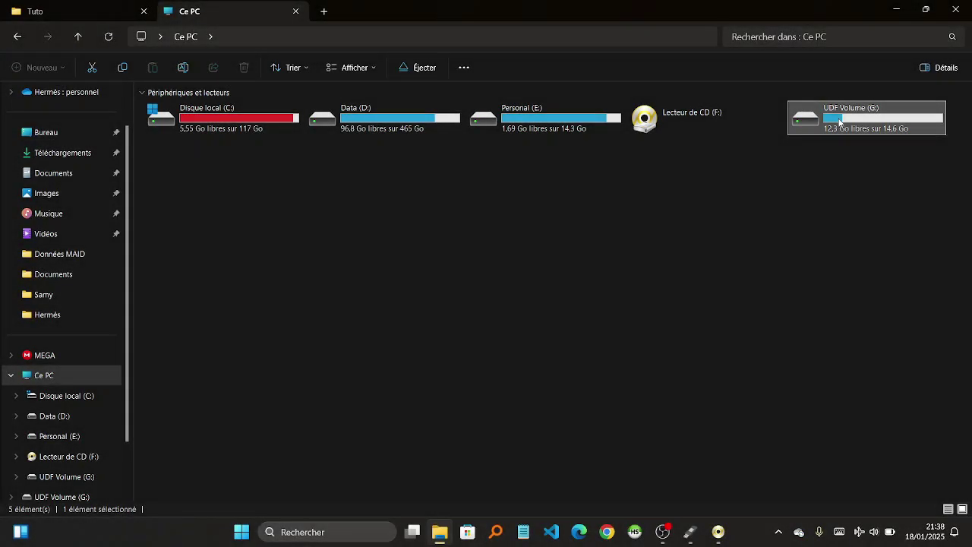
double_click(839, 118)
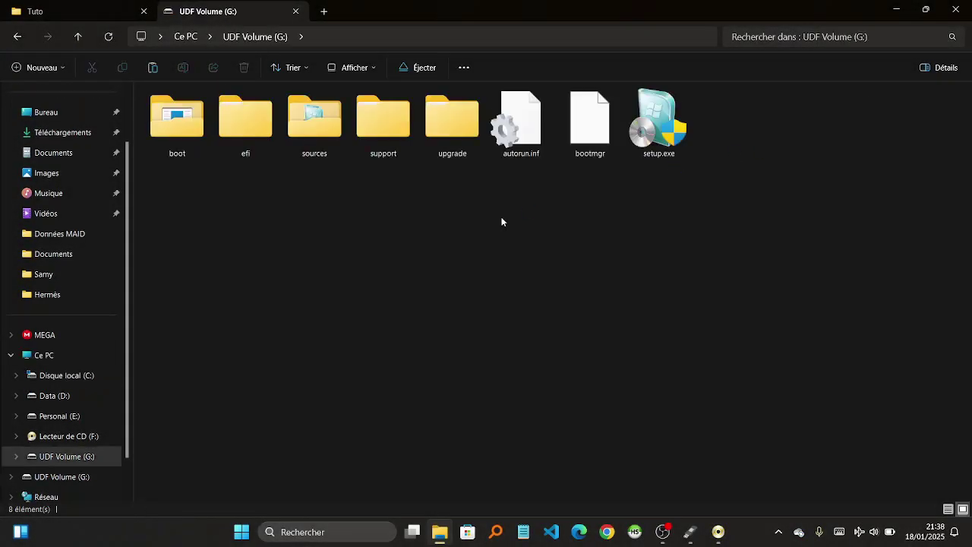
left_click_drag(202, 239, 695, 85)
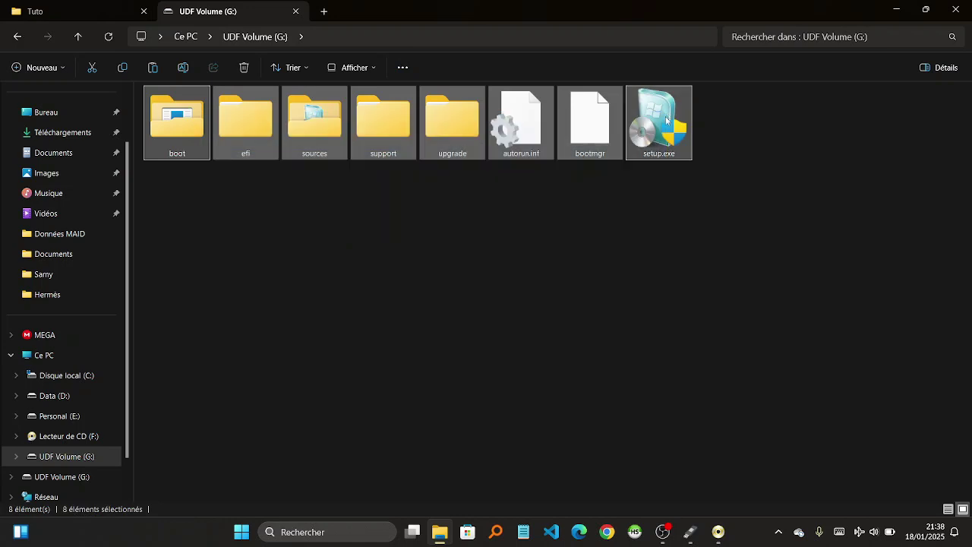
left_click(93, 10)
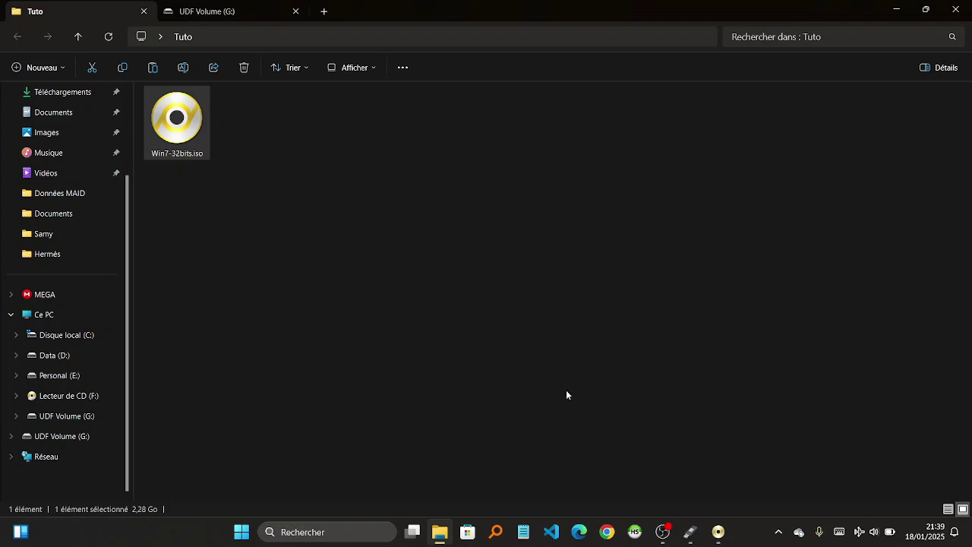
Close the PowerISO instance that is already running and relaunch PowerISO by searching Windows for "pow".
left_click(718, 532)
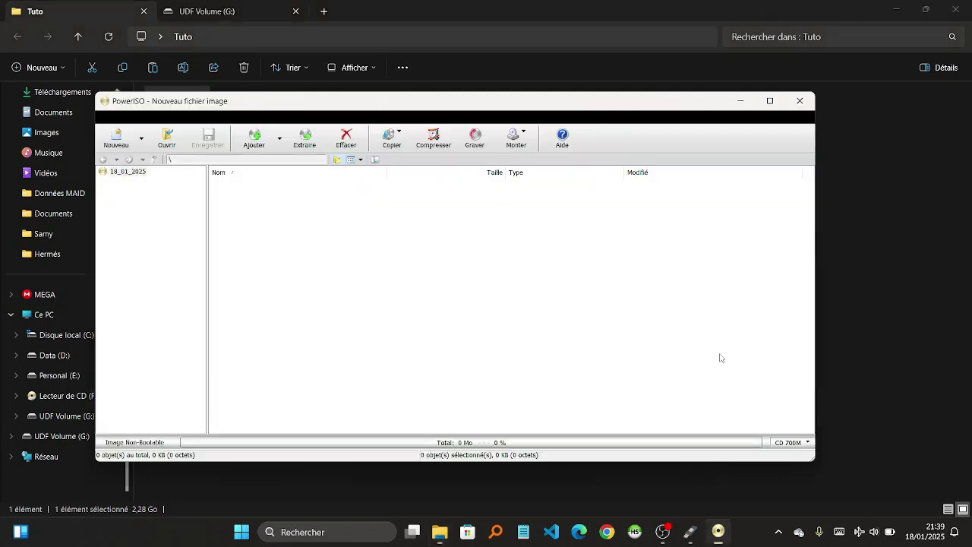
left_click(800, 101)
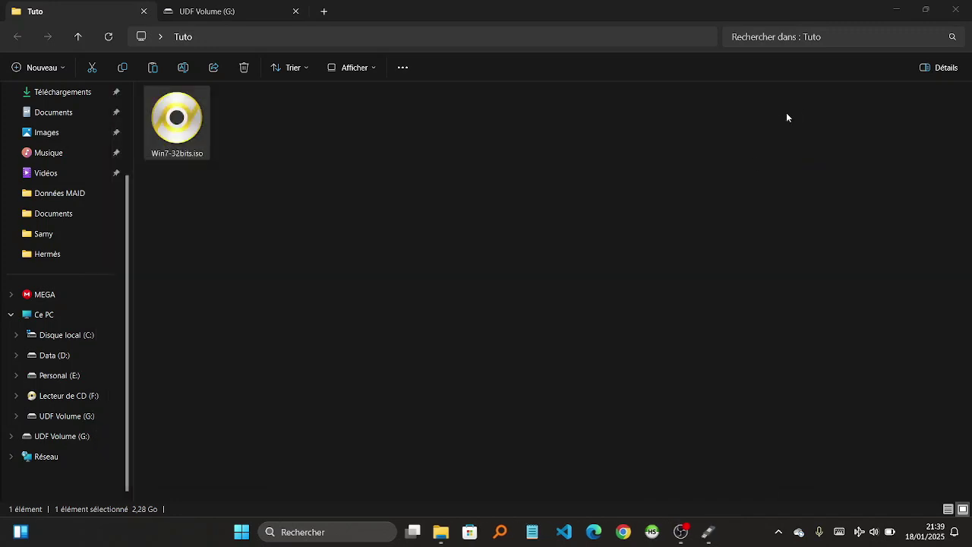
key("super+d")
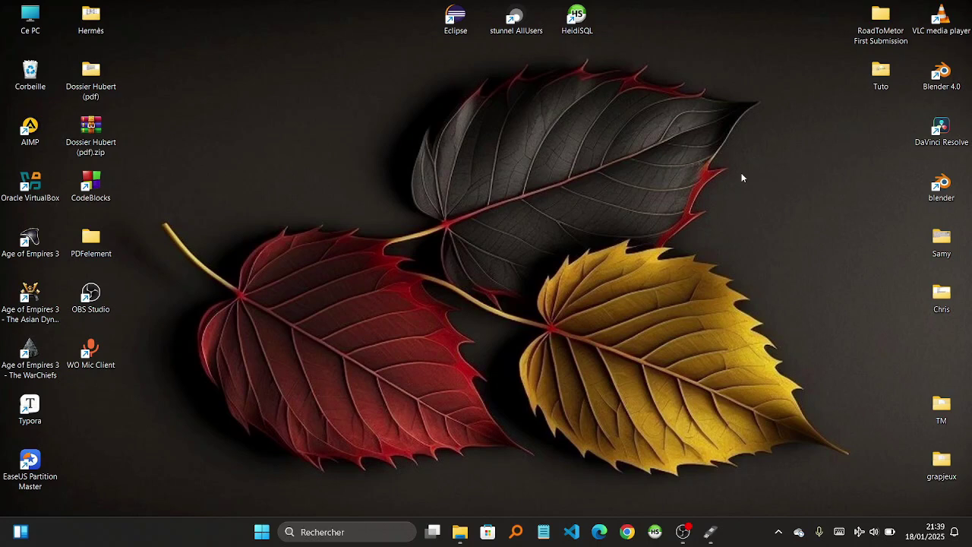
left_click(339, 532)
type("pow")
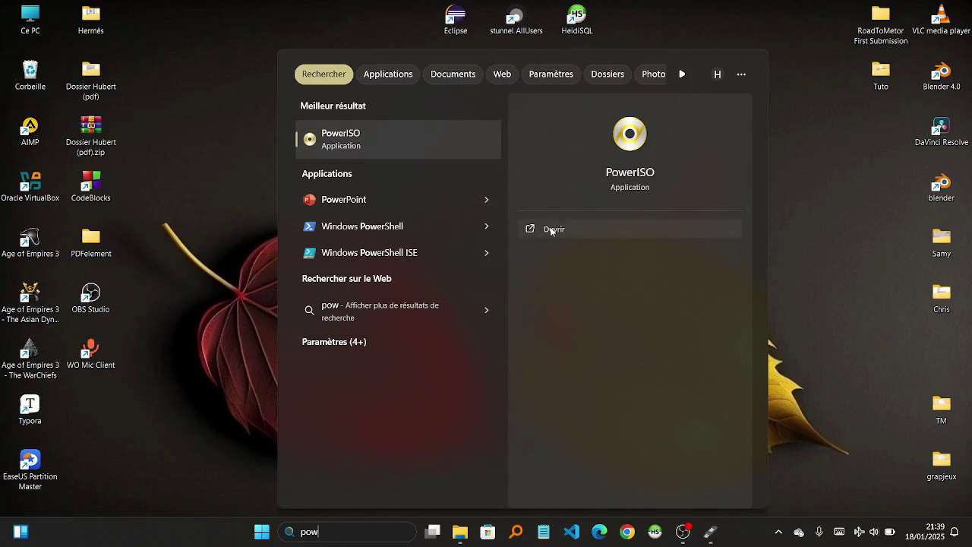
left_click(363, 229)
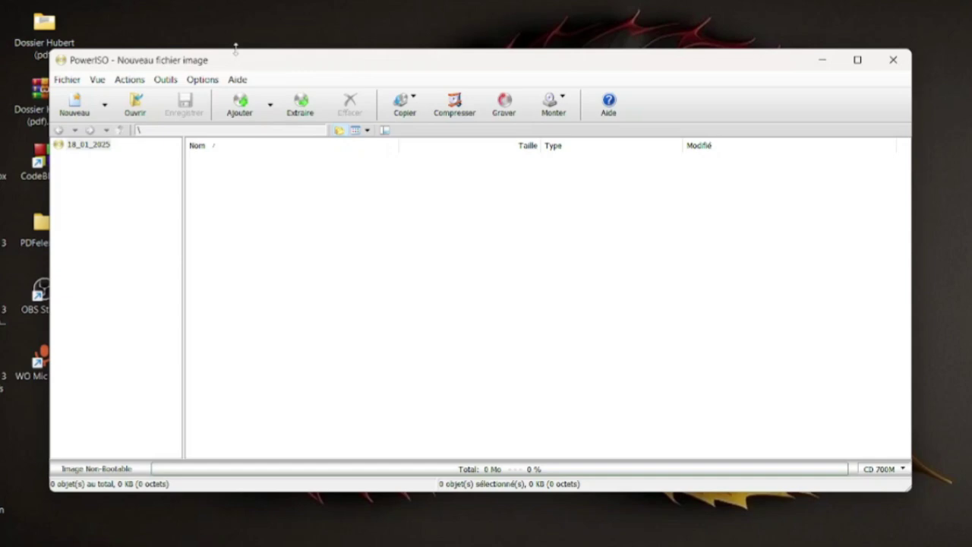
Look over the available PowerISO tools and check the program's version and registration information.
left_click(202, 79)
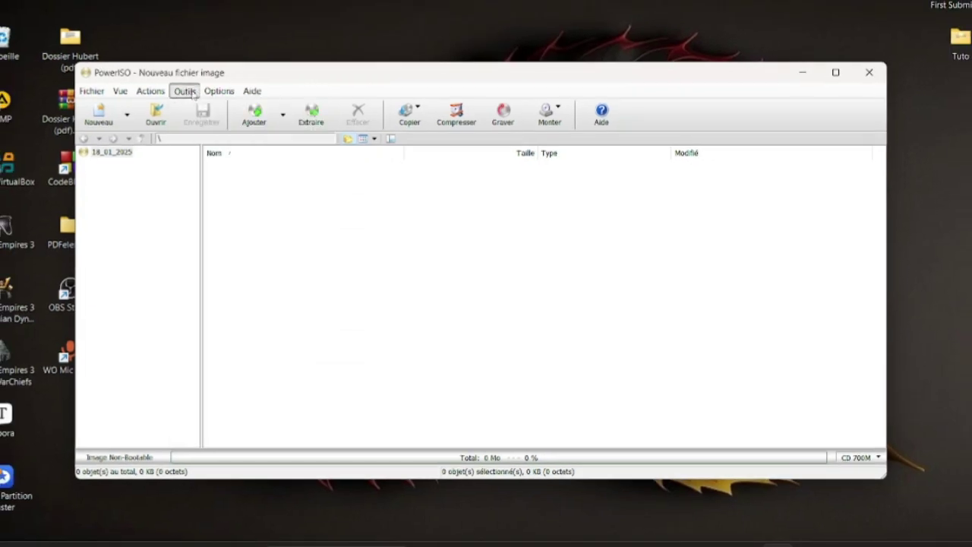
left_click(185, 91)
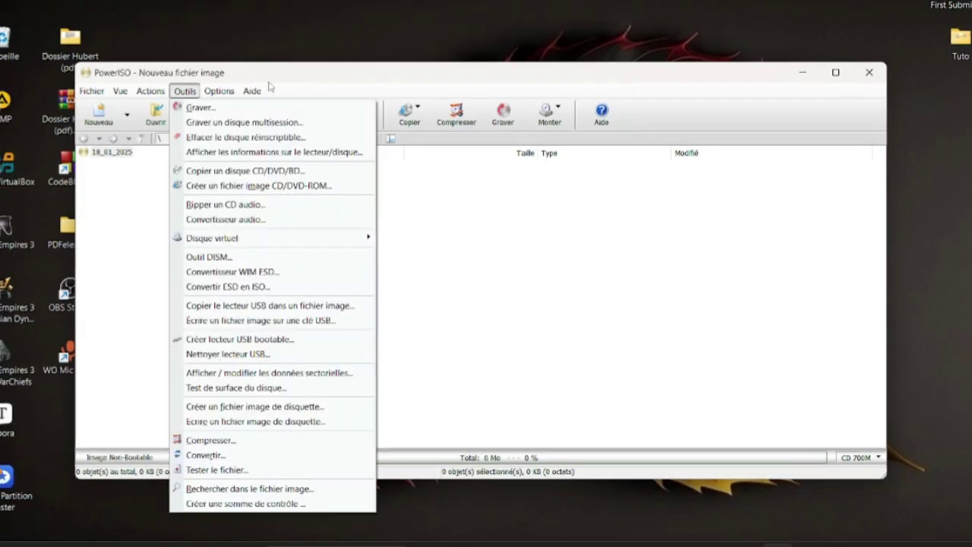
left_click(186, 91)
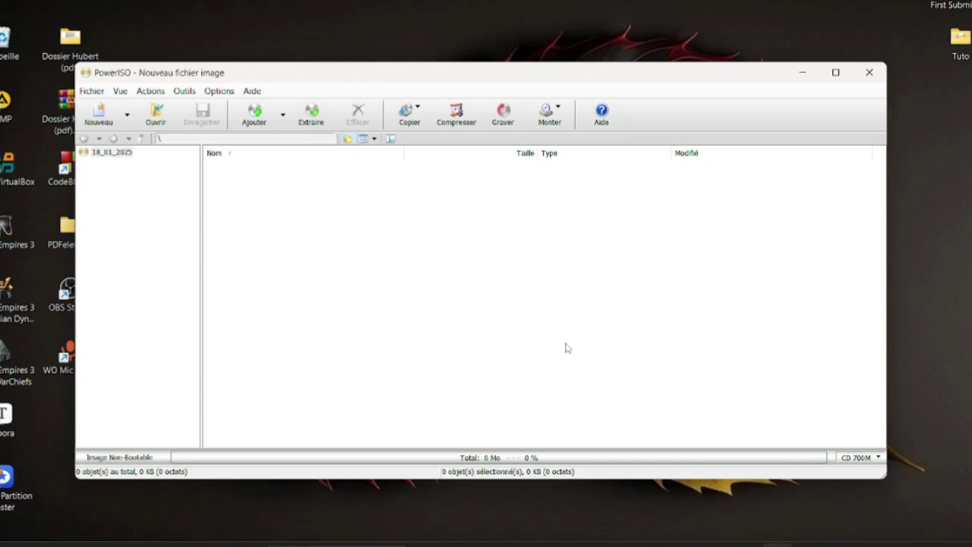
left_click(253, 91)
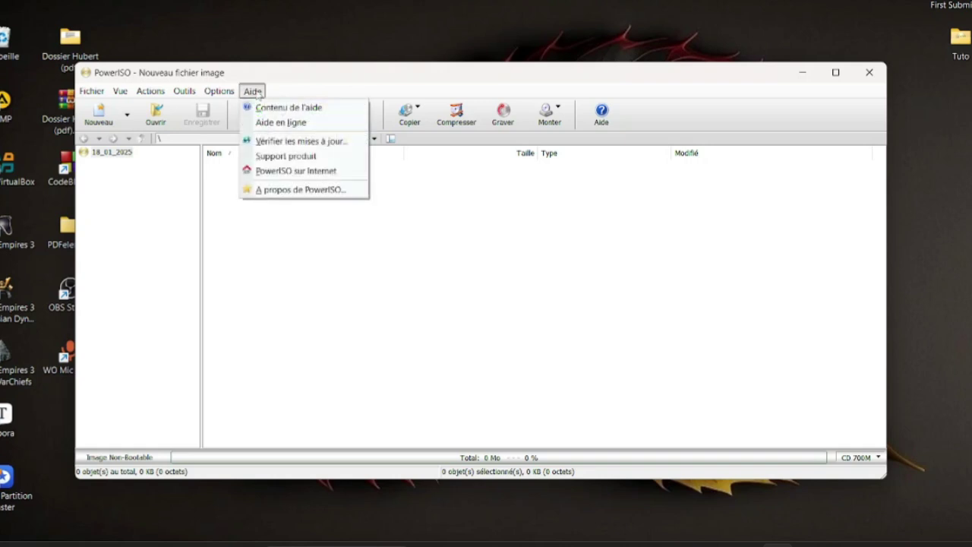
left_click(291, 191)
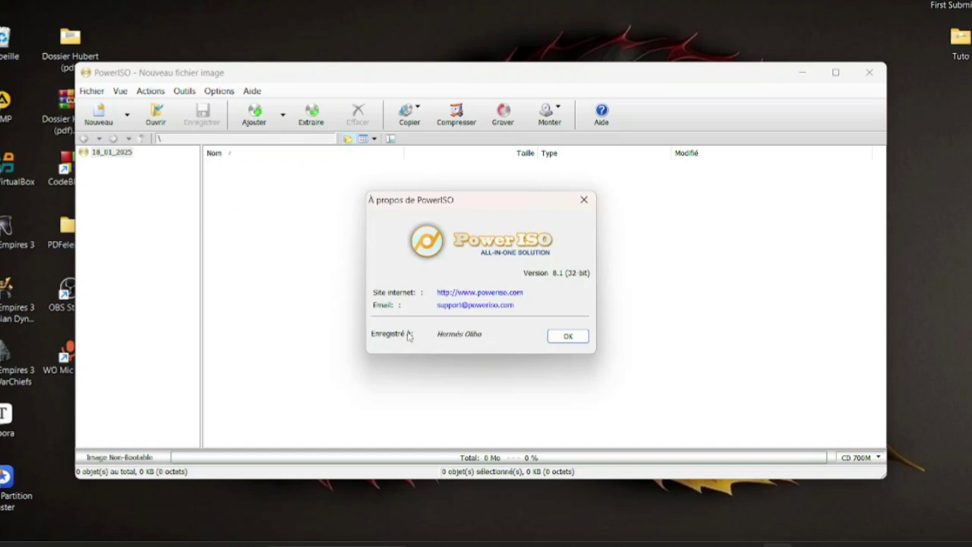
left_click(567, 339)
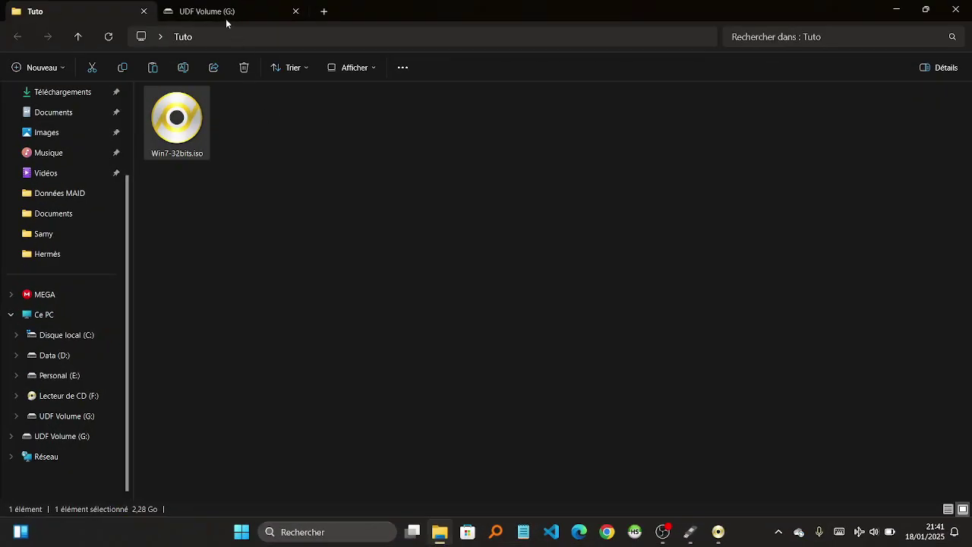
Switch to File Explorer and review the full set of files and folders on UDF Volume (G:).
left_click(226, 18)
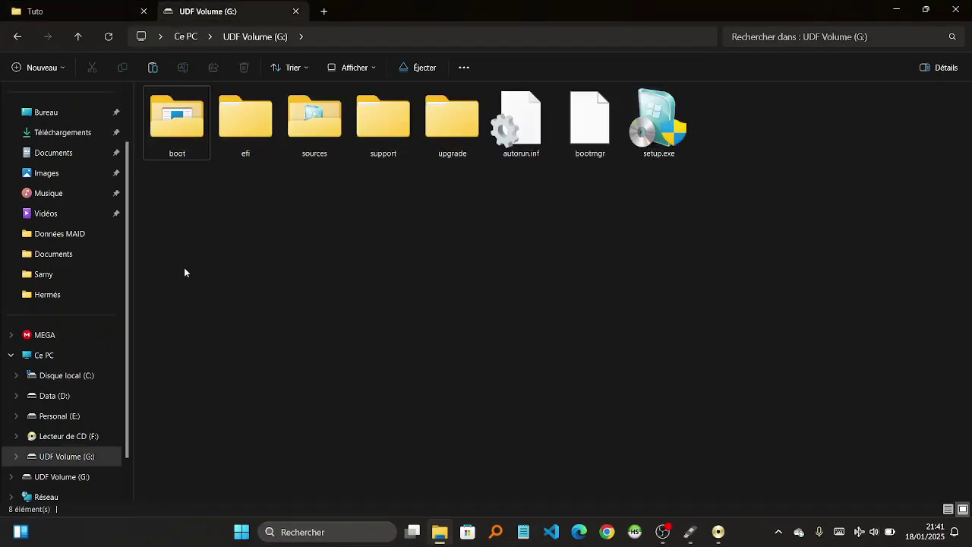
left_click_drag(173, 266, 669, 113)
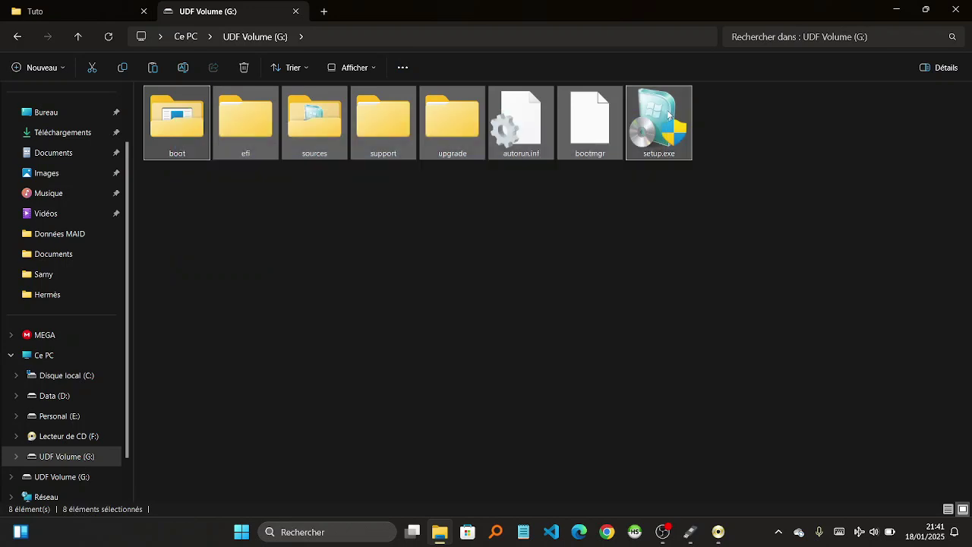
left_click(75, 9)
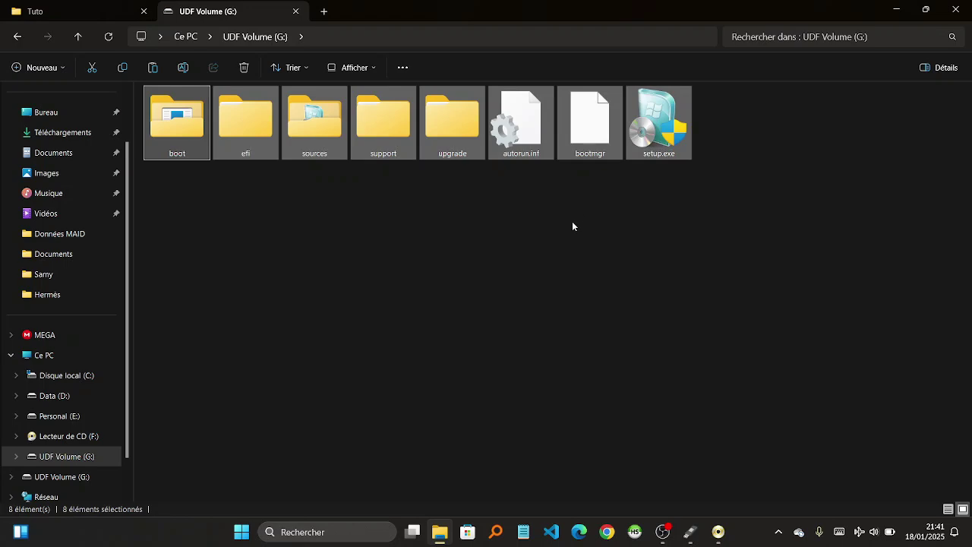
Switch to PowerISO, start adding files and folders to the new image, and browse to UDF Volume (G:).
left_click(718, 531)
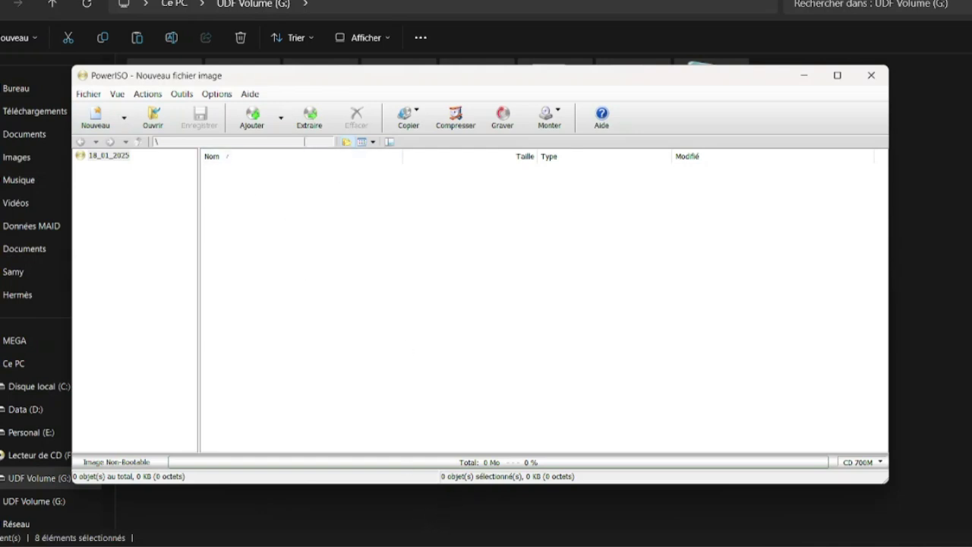
left_click(281, 120)
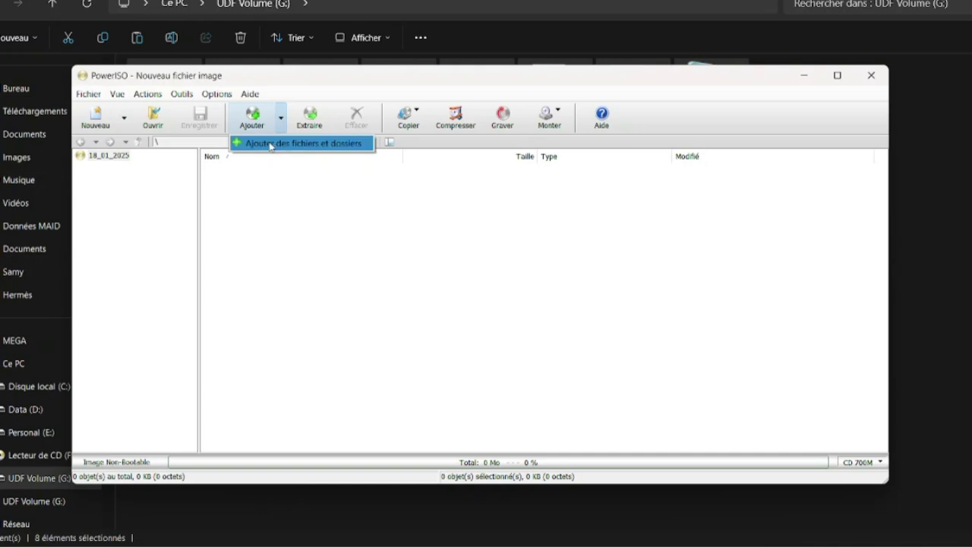
left_click(270, 143)
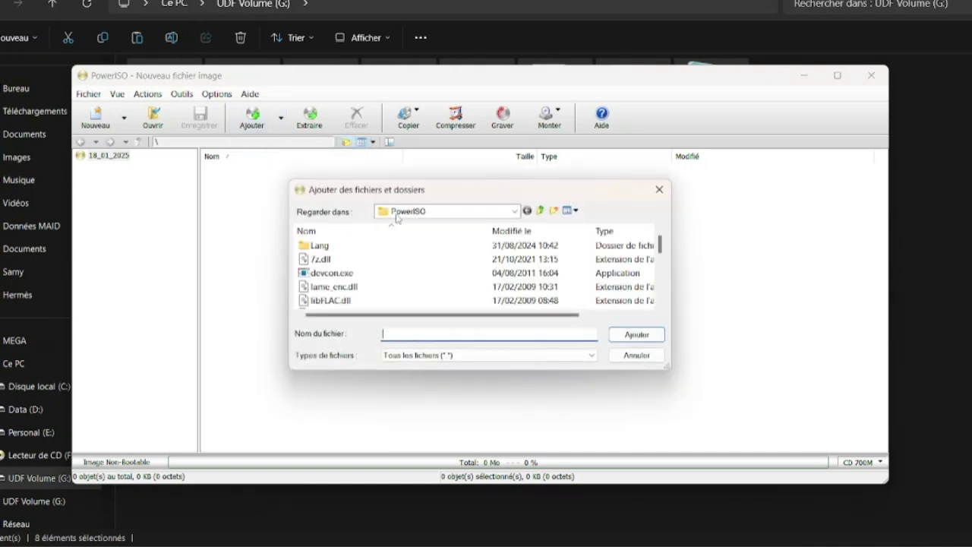
left_click(541, 212)
left_click(541, 212)
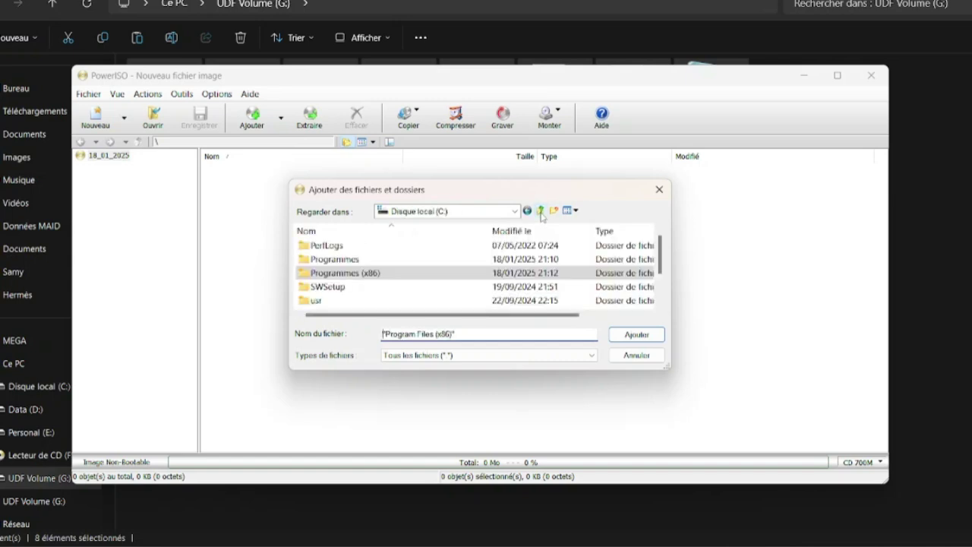
left_click(541, 213)
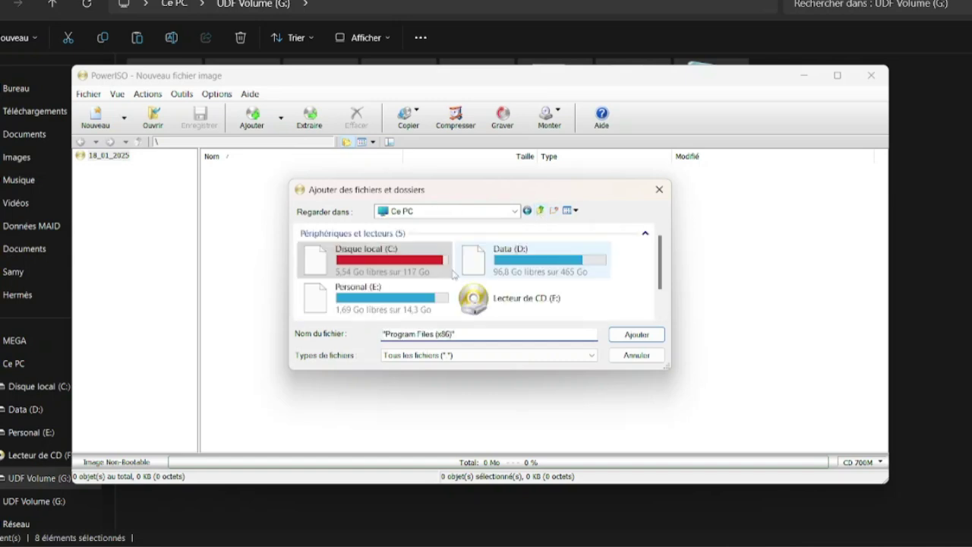
scroll(411, 302, "down", 1)
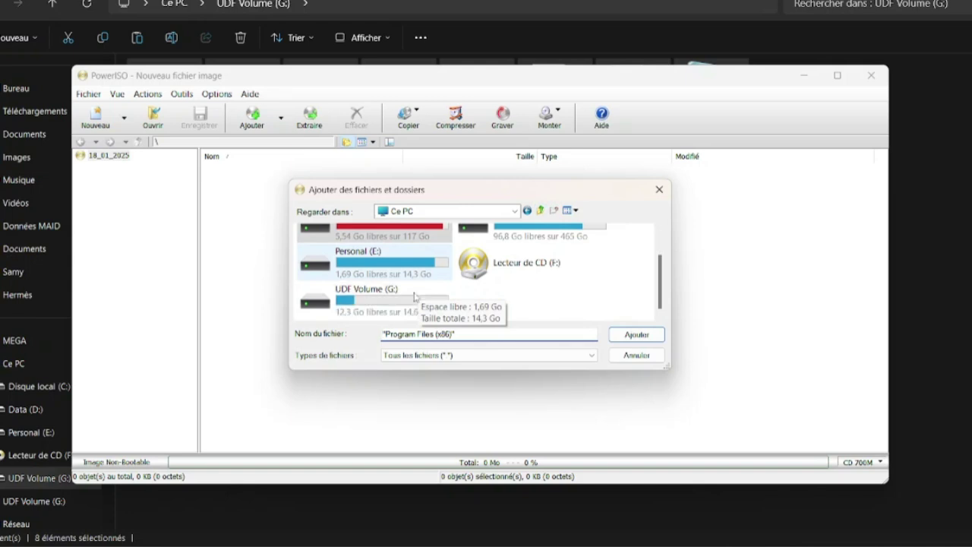
double_click(393, 306)
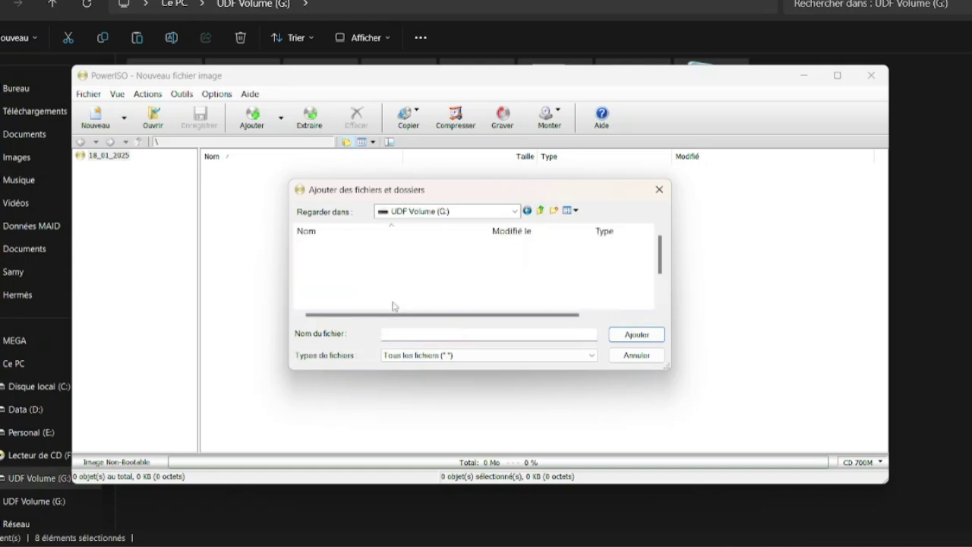
Add all files and folders of UDF Volume (G:), from boot to setup.exe, to the image and check the added items.
key("ctrl+a")
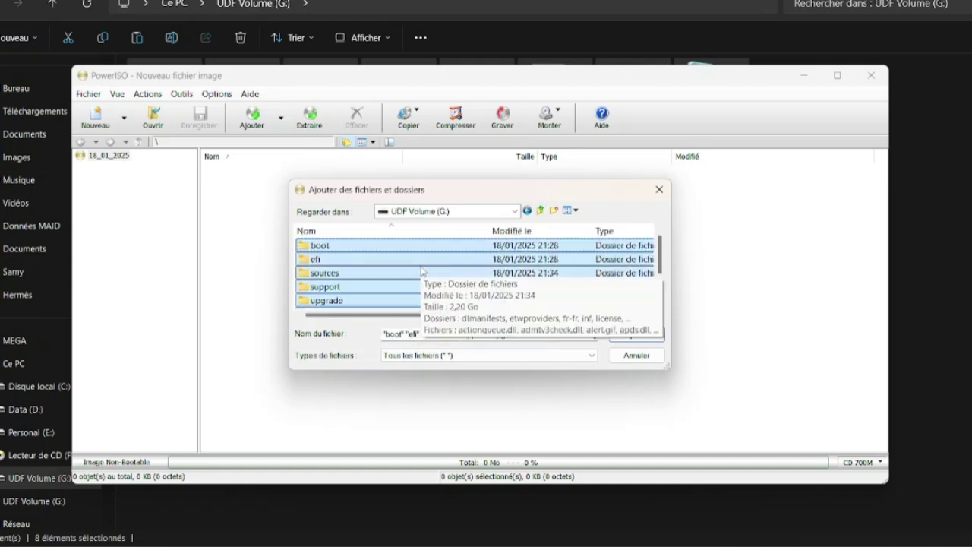
scroll(421, 271, "down", 1)
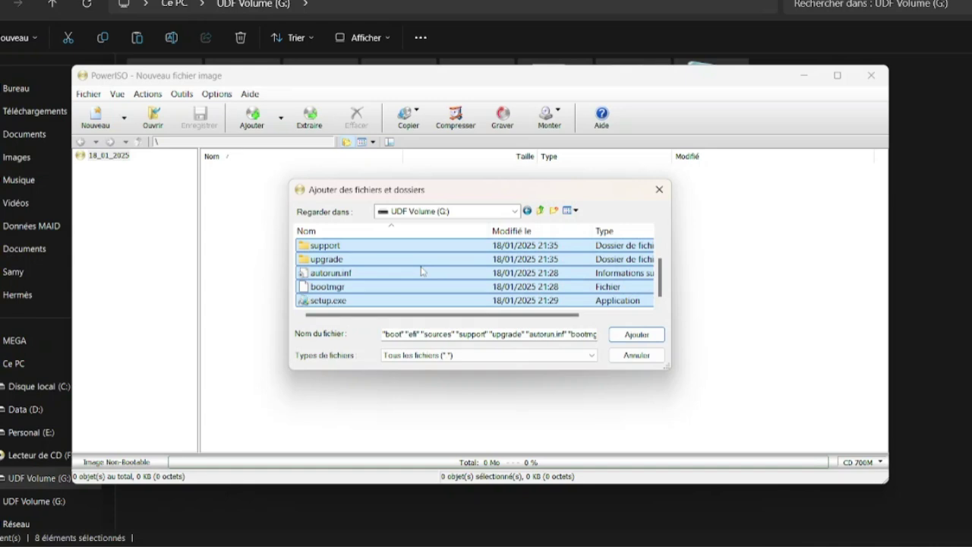
scroll(337, 266, "up", 1)
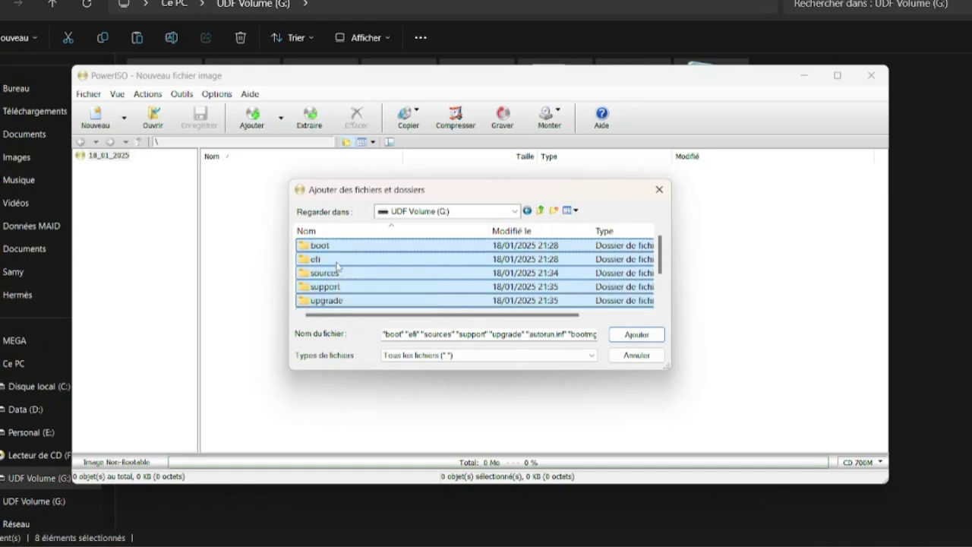
scroll(431, 283, "down", 1)
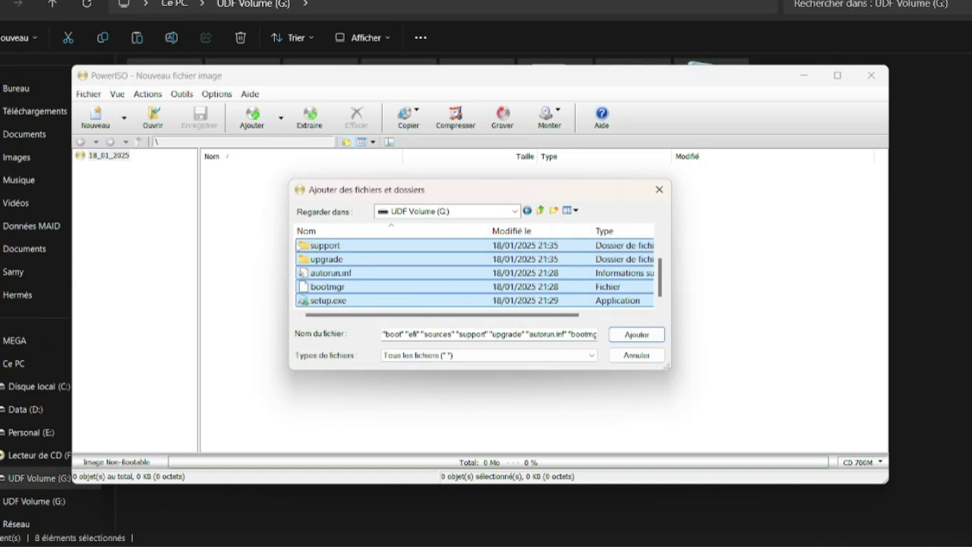
left_click(636, 335)
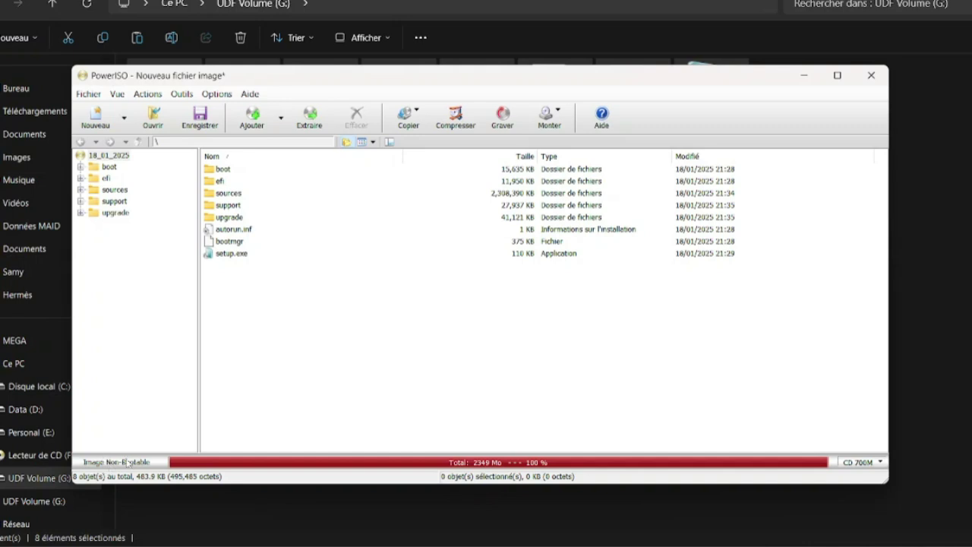
left_click_drag(268, 344, 221, 170)
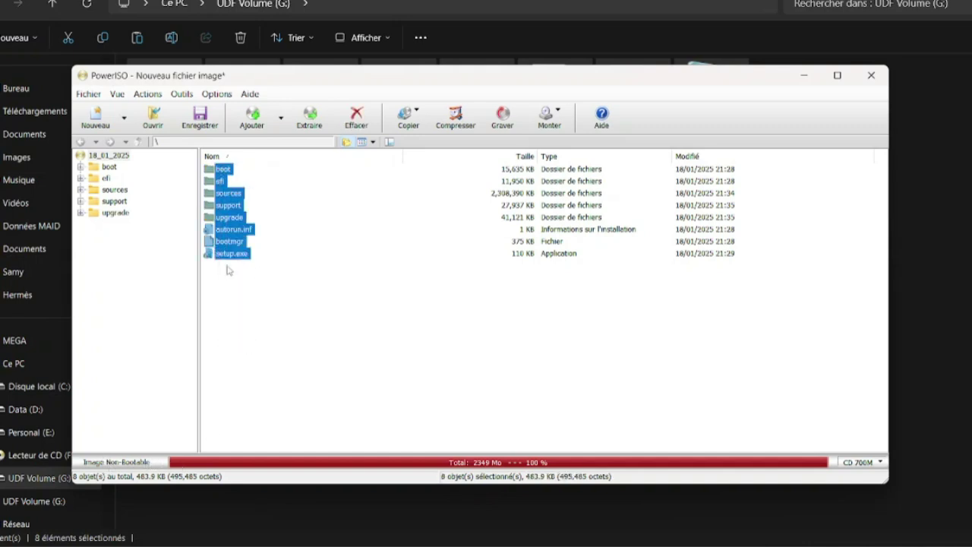
left_click(302, 318)
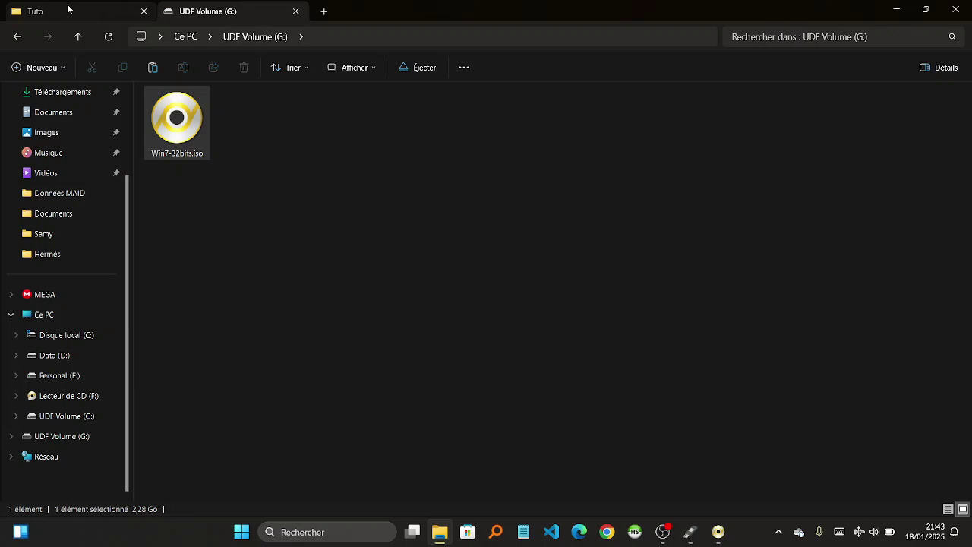
Browse to the OS folder on Data (D:) and briefly check the new image in PowerISO before returning to File Explorer.
left_click(68, 9)
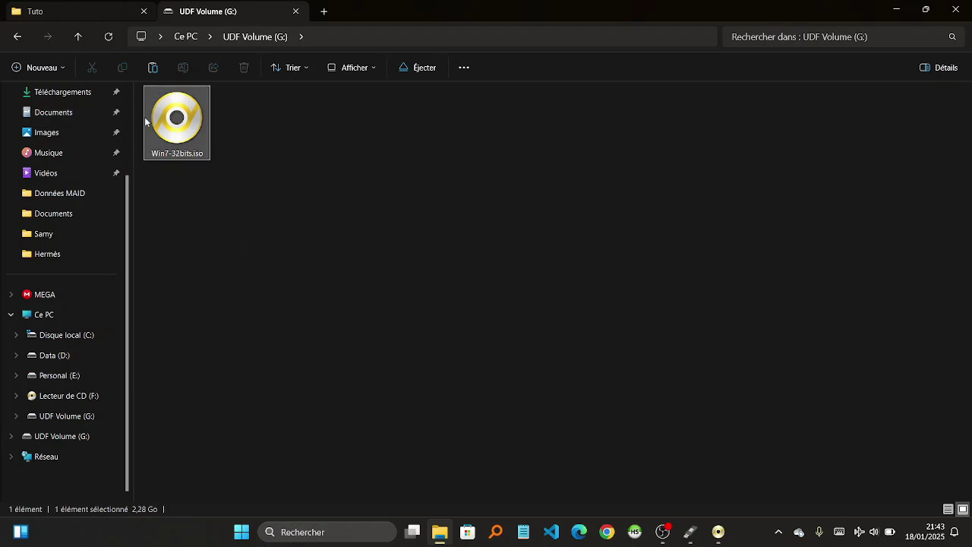
mouse_move(181, 118)
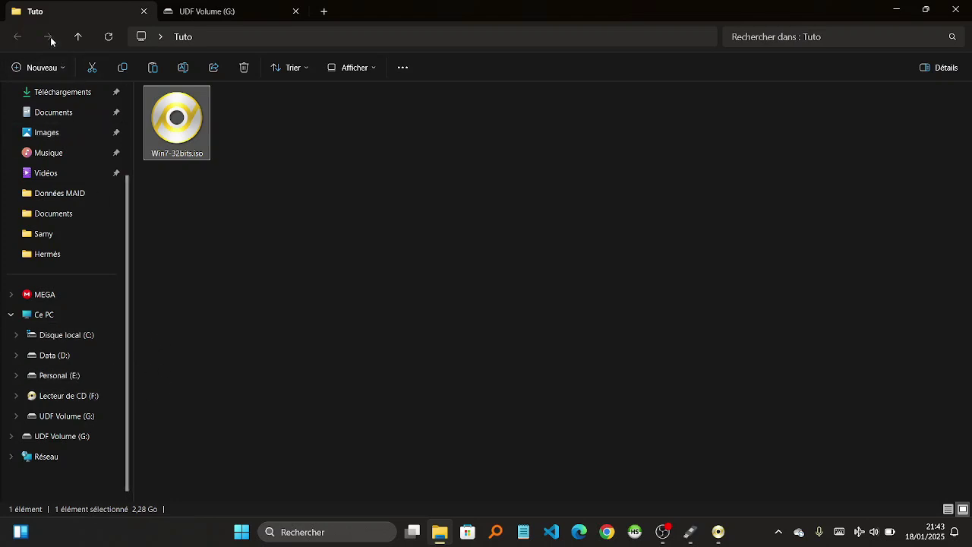
left_click(57, 355)
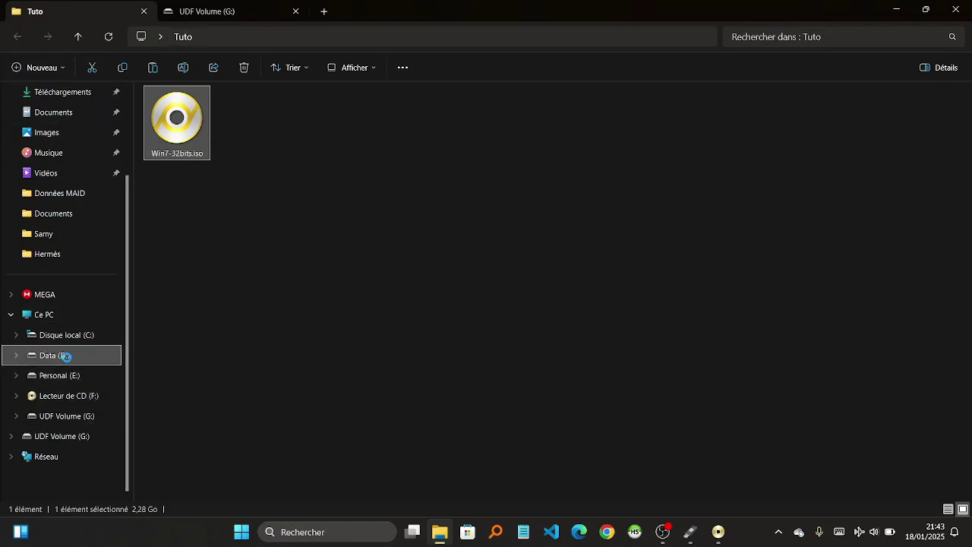
scroll(240, 332, "down", 5)
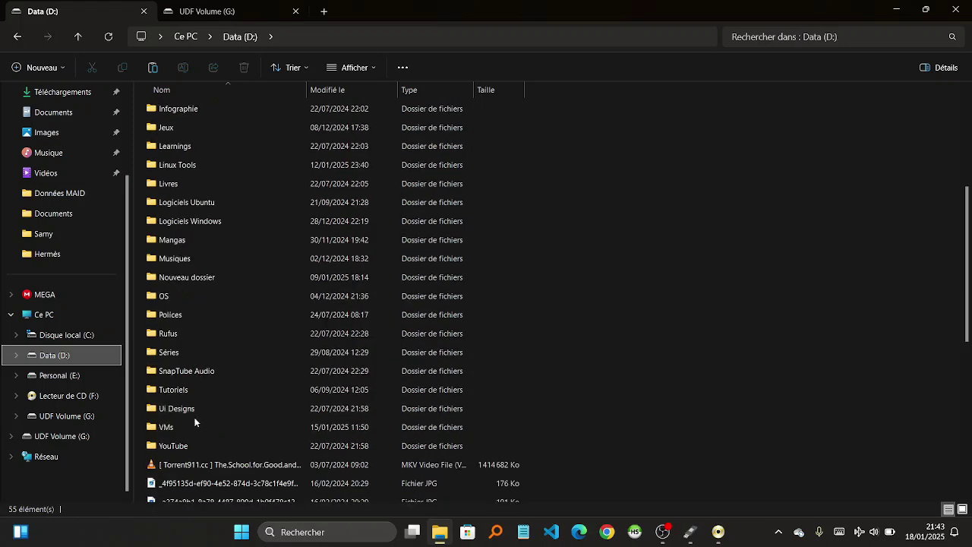
double_click(196, 296)
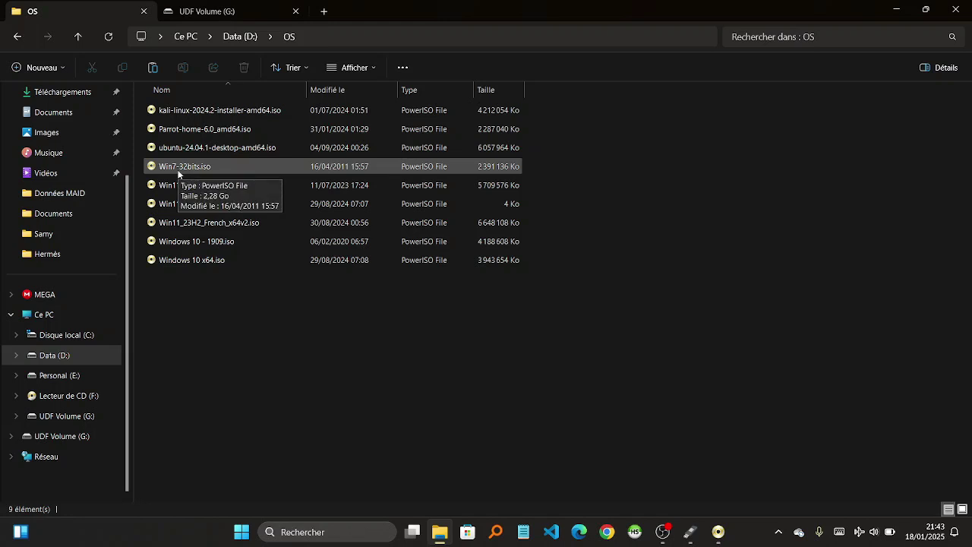
left_click(718, 531)
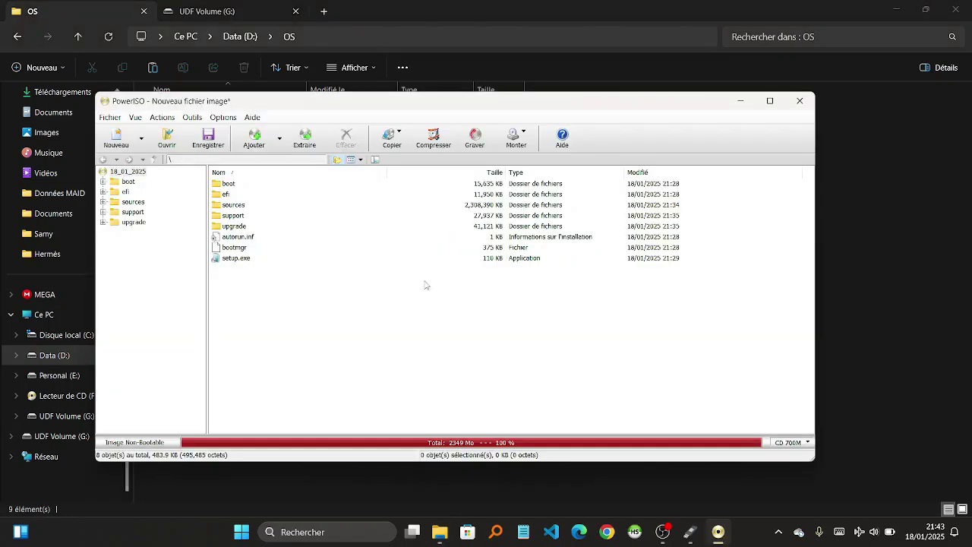
left_click(297, 482)
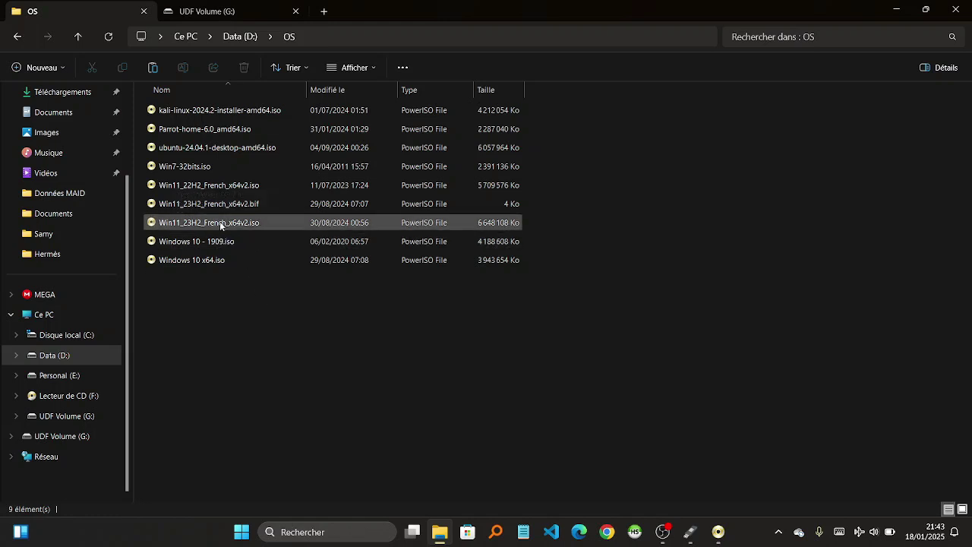
Open Win11_22H2_French_x64v2.iso from the OS folder in PowerISO and look over its files and folders.
left_click(204, 190)
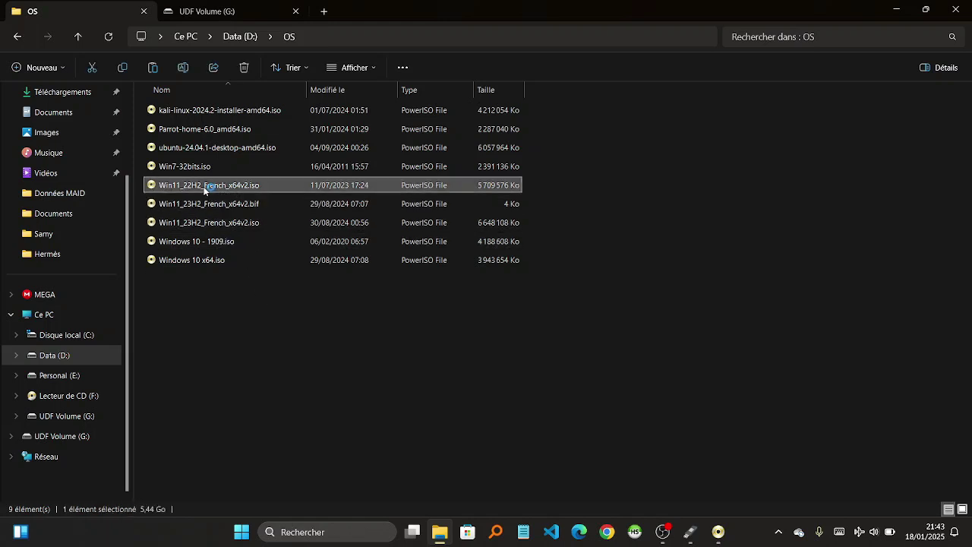
double_click(203, 190)
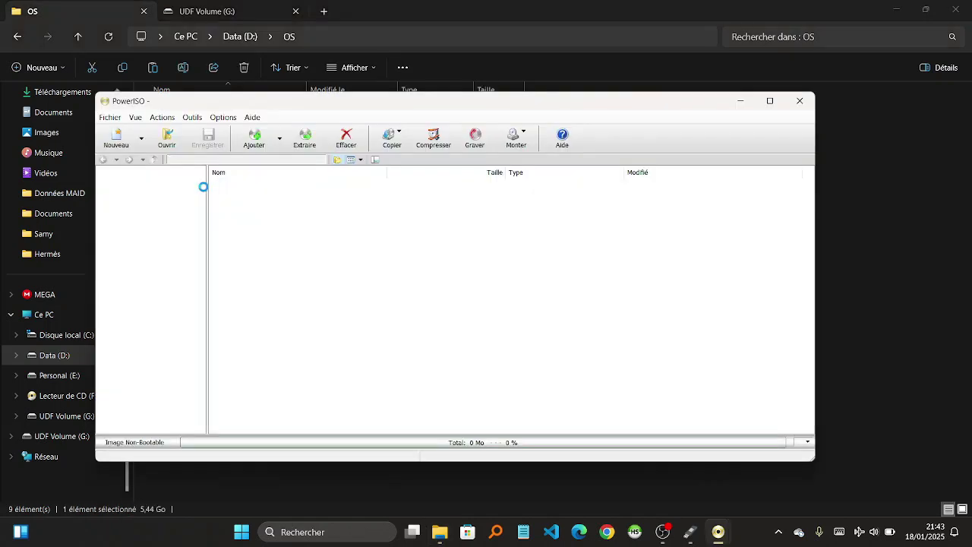
left_click_drag(227, 279, 215, 181)
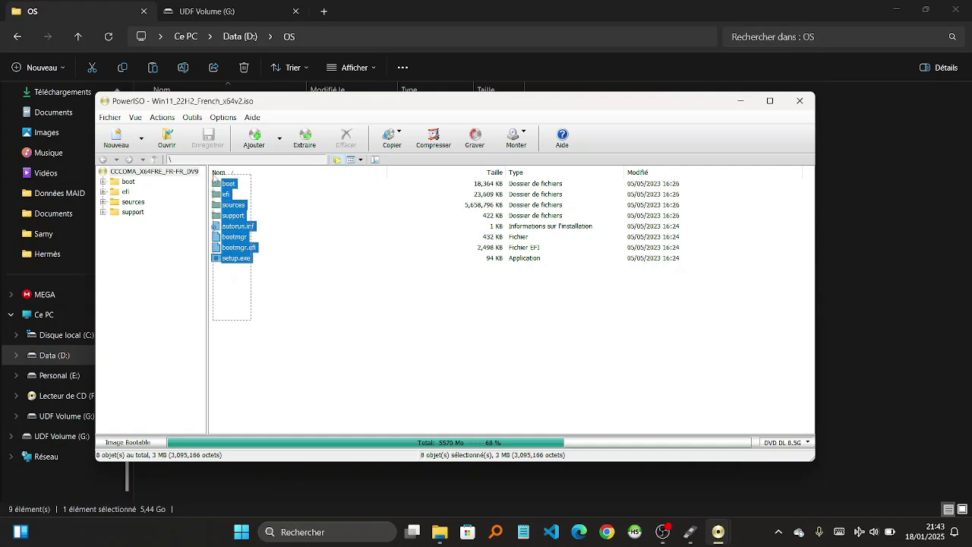
left_click(187, 291)
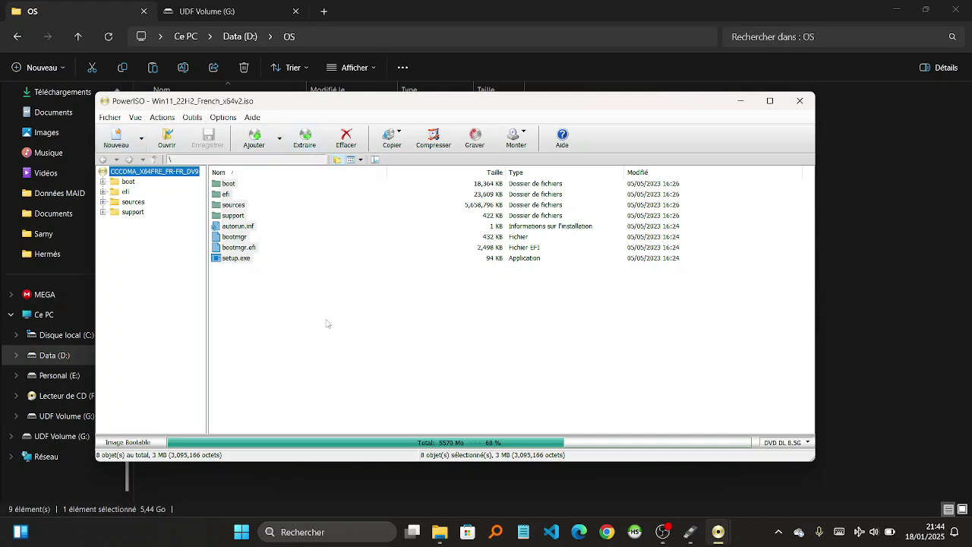
Start saving the boot information of the Windows 11 image and choose the Tuto folder on the desktop as the destination.
left_click(171, 120)
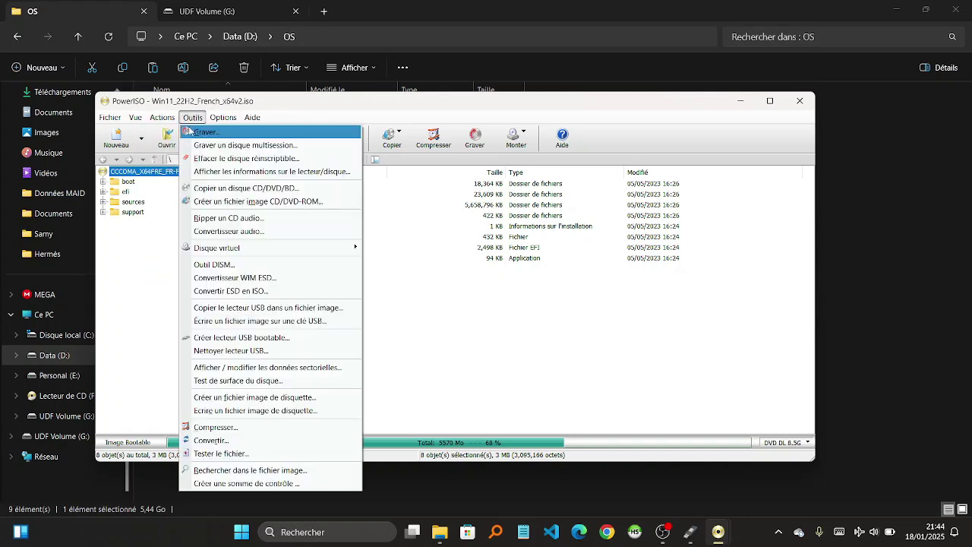
left_click(192, 118)
left_click(162, 118)
mouse_move(210, 139)
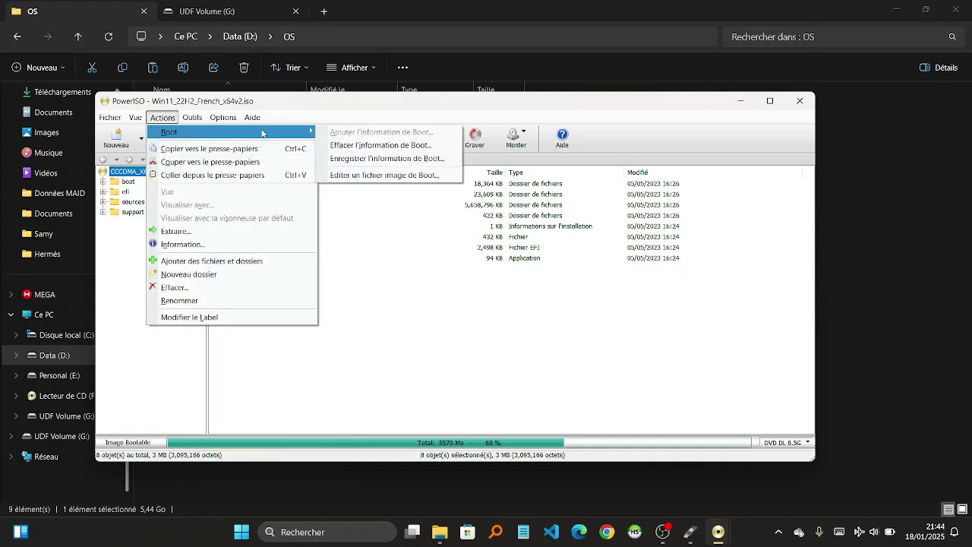
left_click(350, 162)
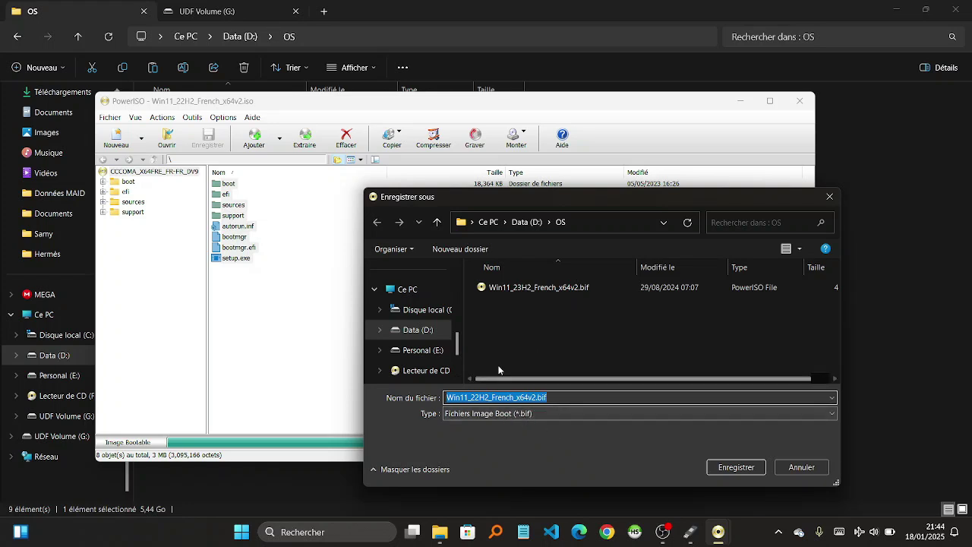
scroll(424, 334, "up", 5)
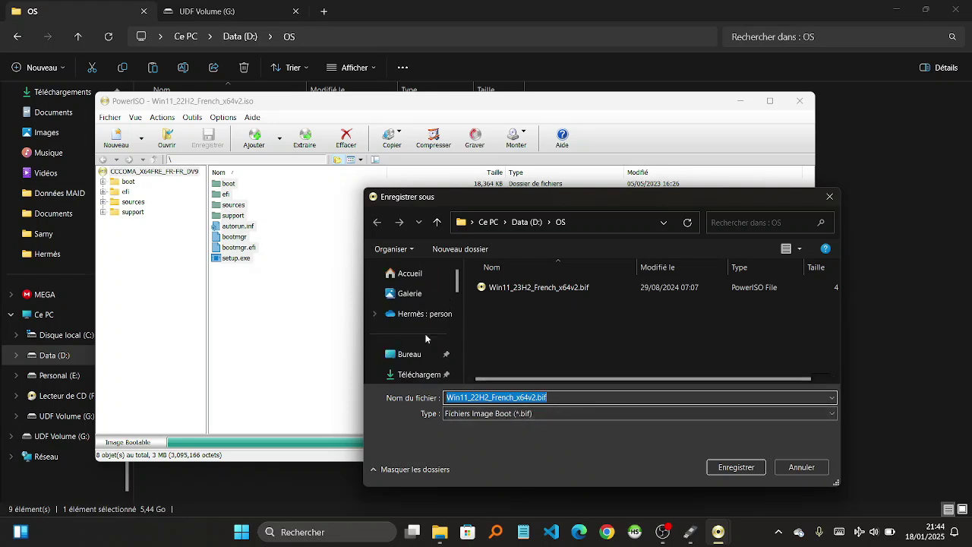
left_click(409, 354)
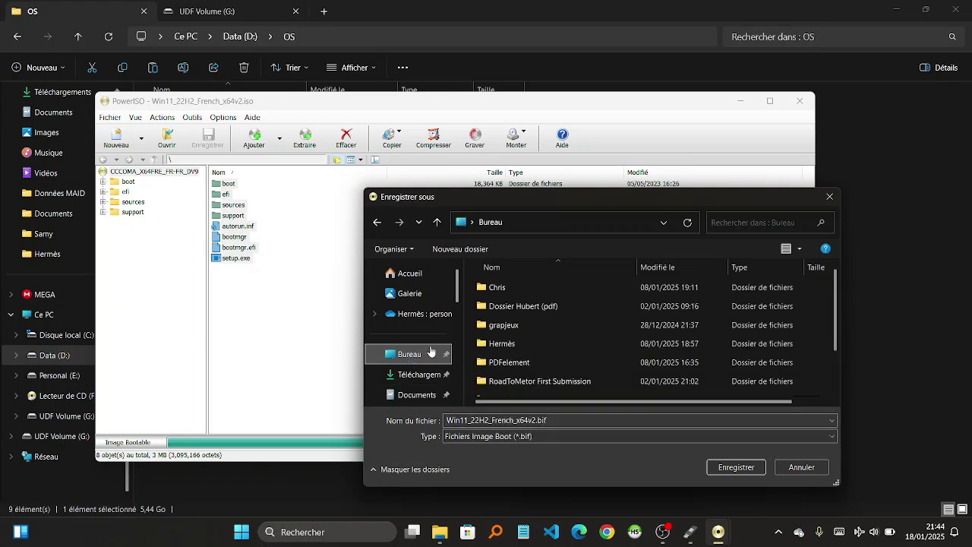
scroll(507, 370, "down", 1)
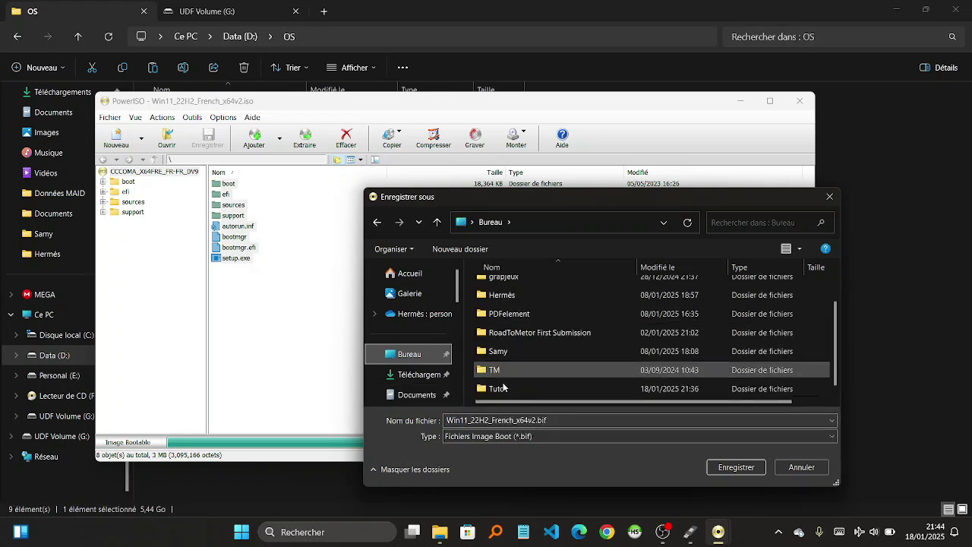
double_click(499, 389)
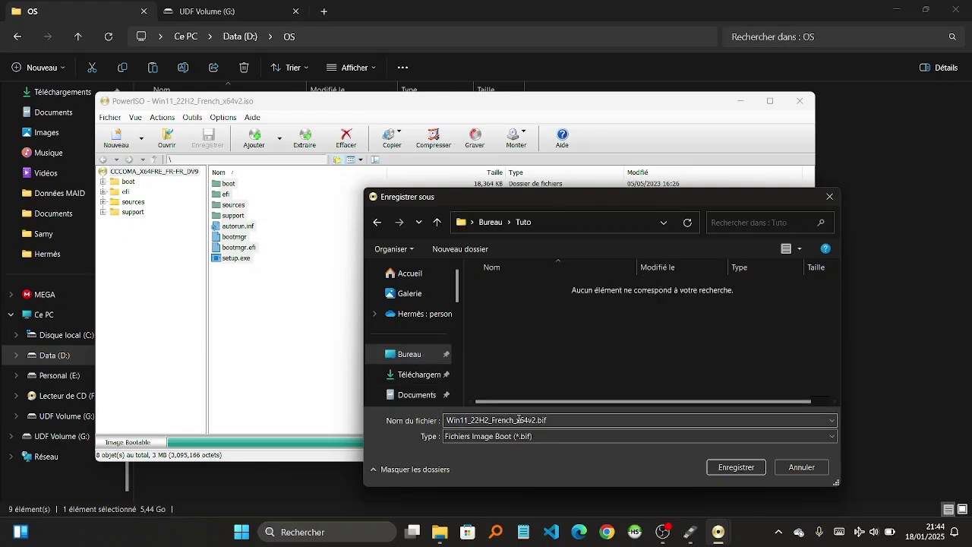
Name the boot information file "Infos boot Windows.bif" and save it in the Tuto folder.
double_click(519, 421)
left_click(535, 420)
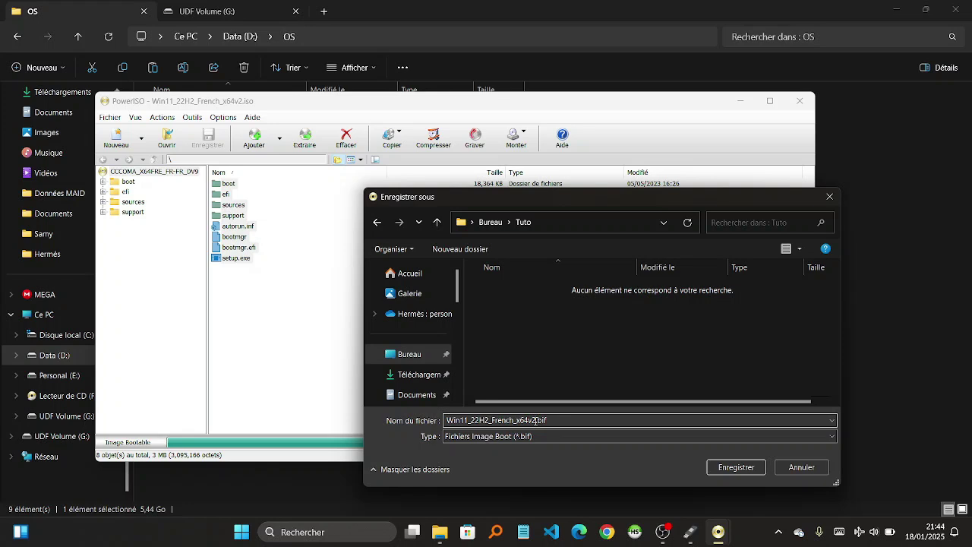
key("shift+Home")
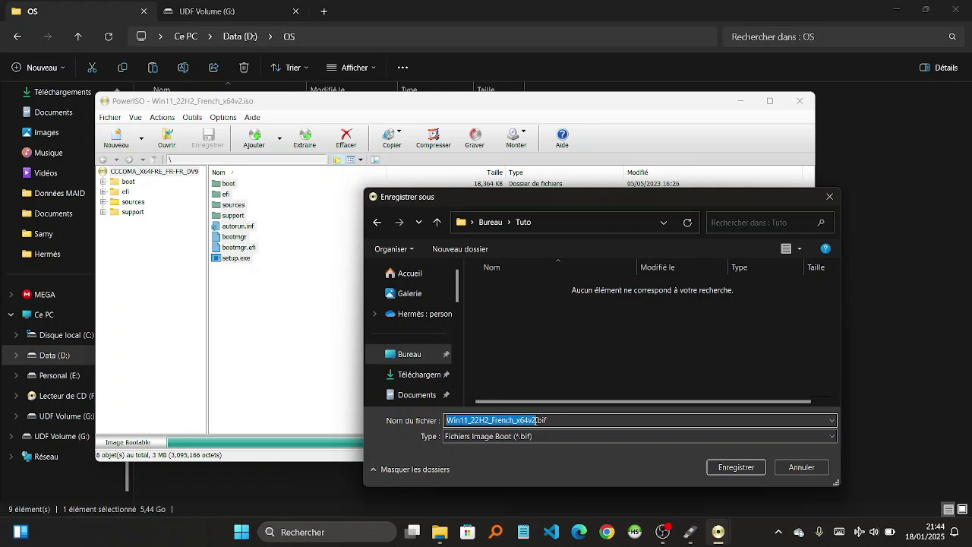
type("Infos boo")
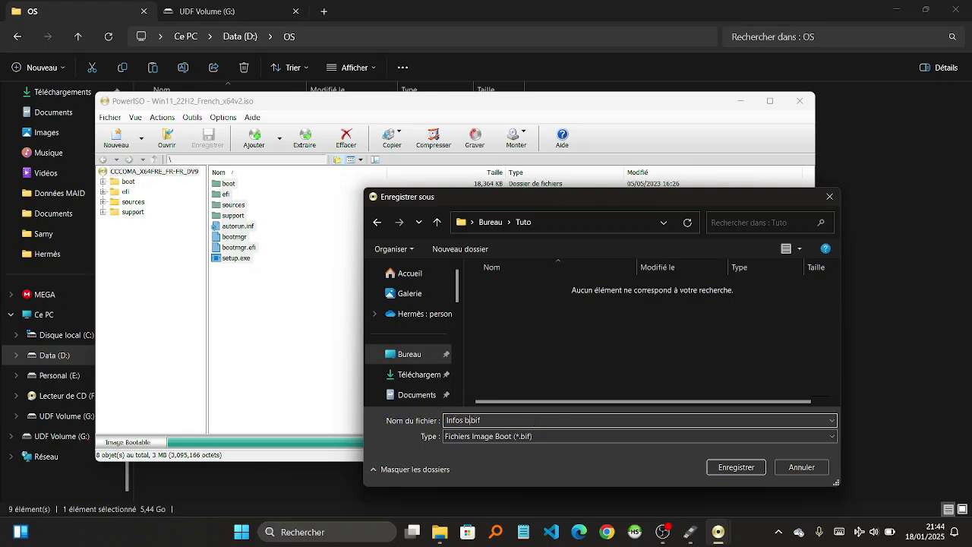
type("t Windows")
left_click(737, 466)
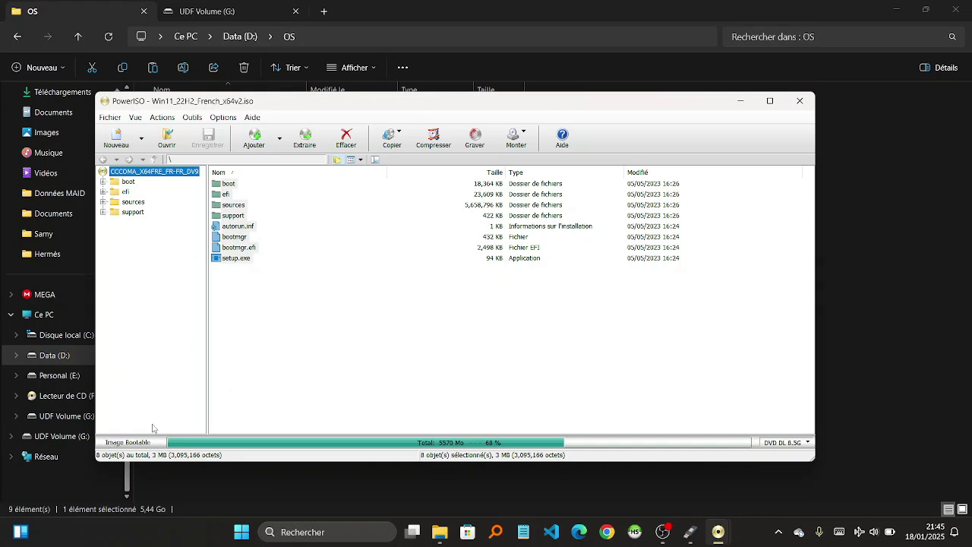
Close the Windows 11 image, return to the new unsaved image and start adding boot information to it.
left_click(800, 100)
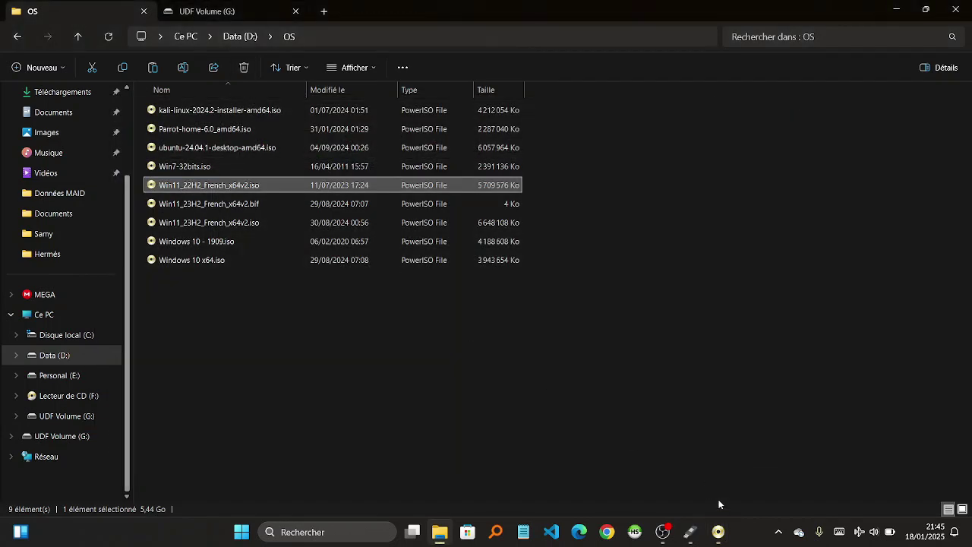
left_click(718, 533)
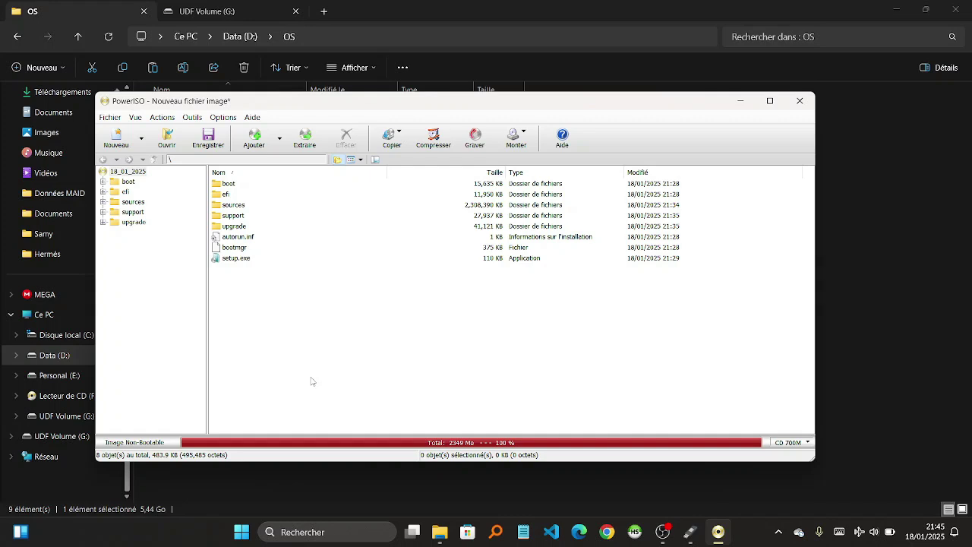
left_click(162, 118)
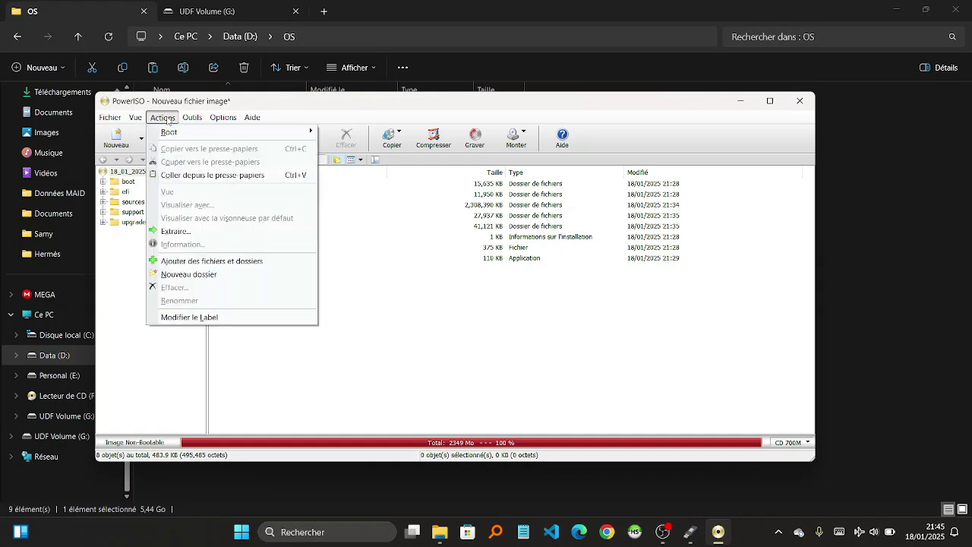
mouse_move(174, 131)
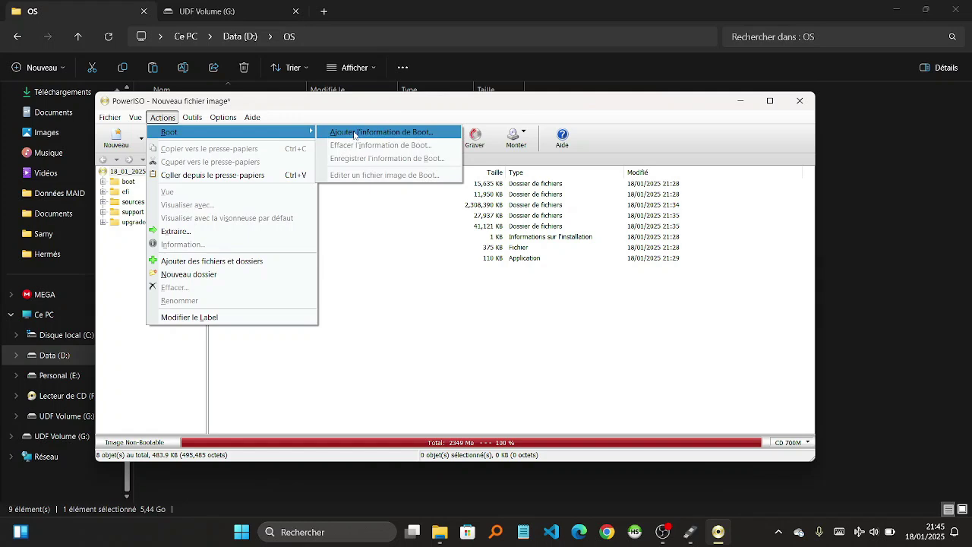
left_click(354, 135)
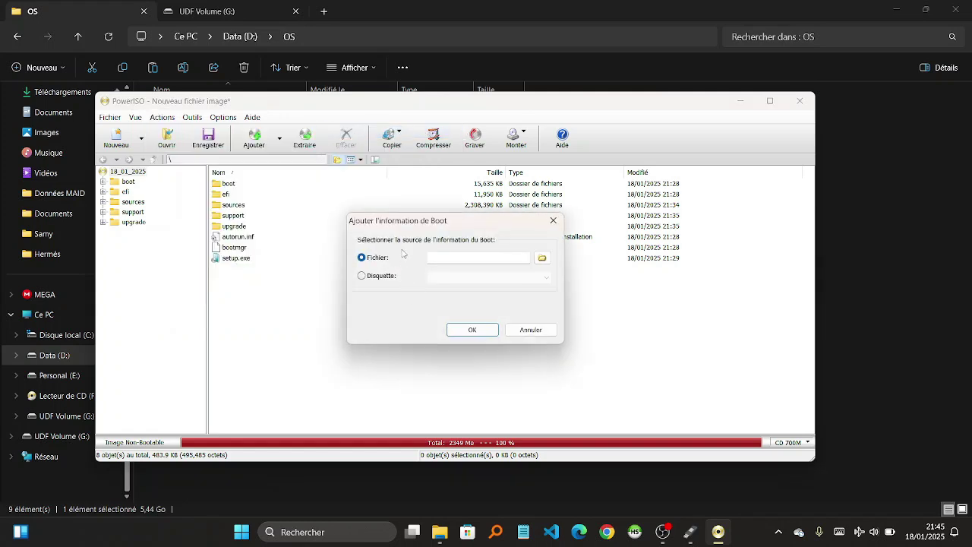
left_click(370, 278)
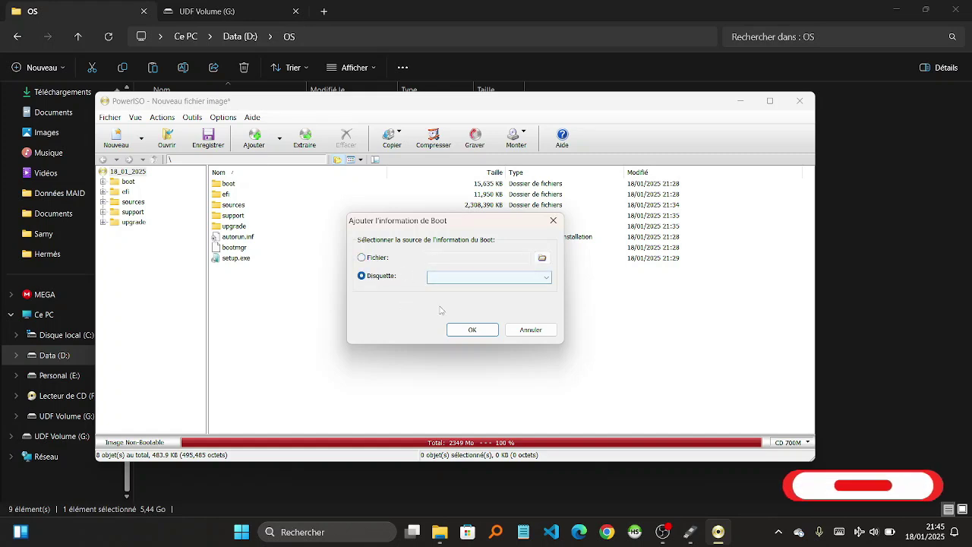
left_click(444, 278)
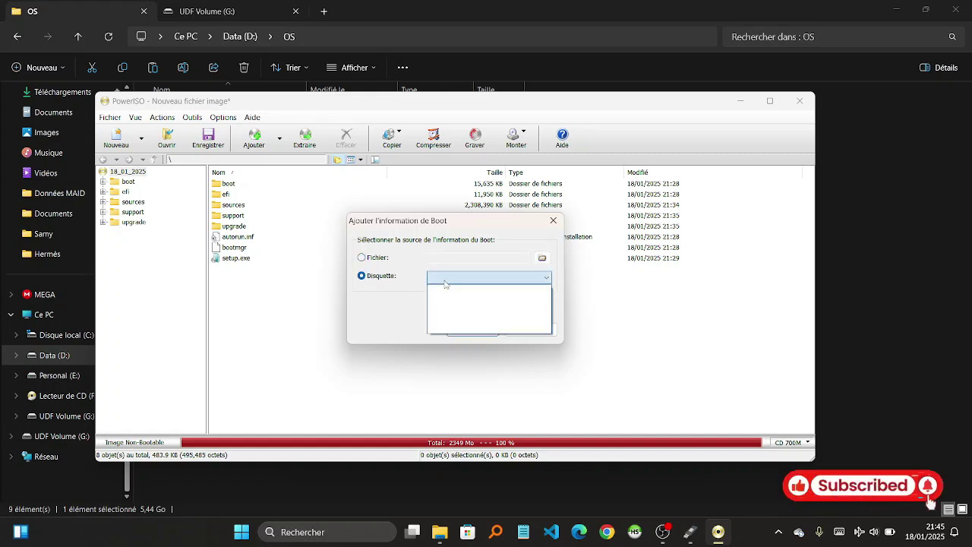
left_click(444, 278)
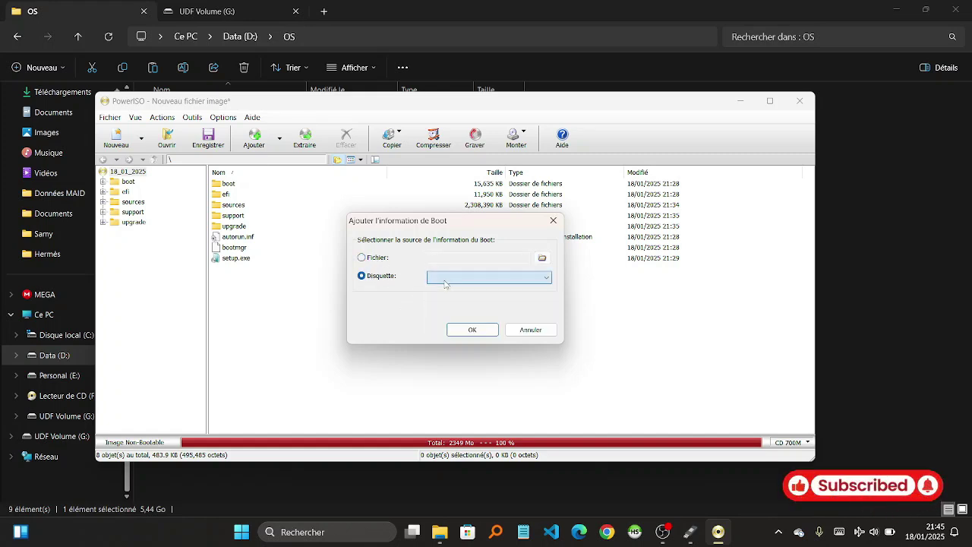
left_click(370, 260)
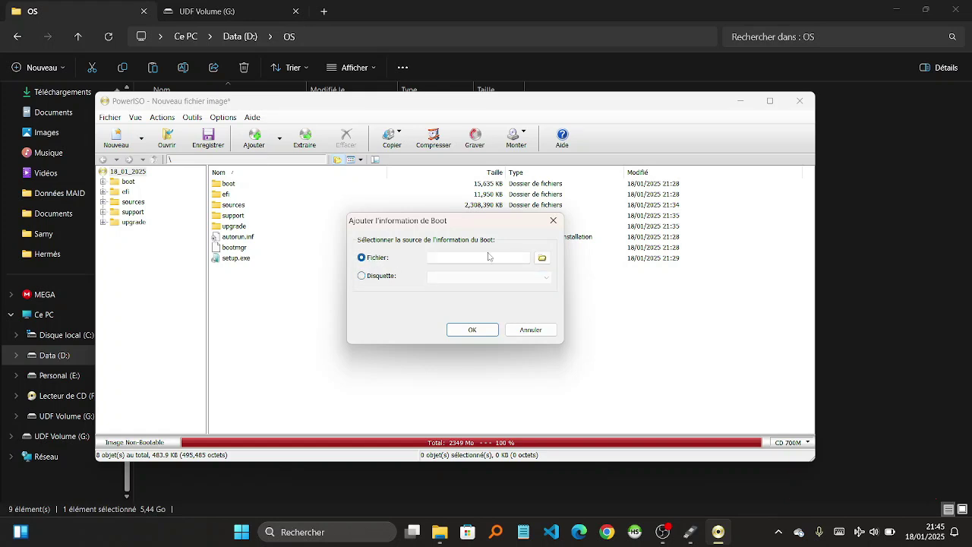
Load Infos boot Windows.bif from the Tuto folder as the boot information source and add it to the new image.
left_click(541, 259)
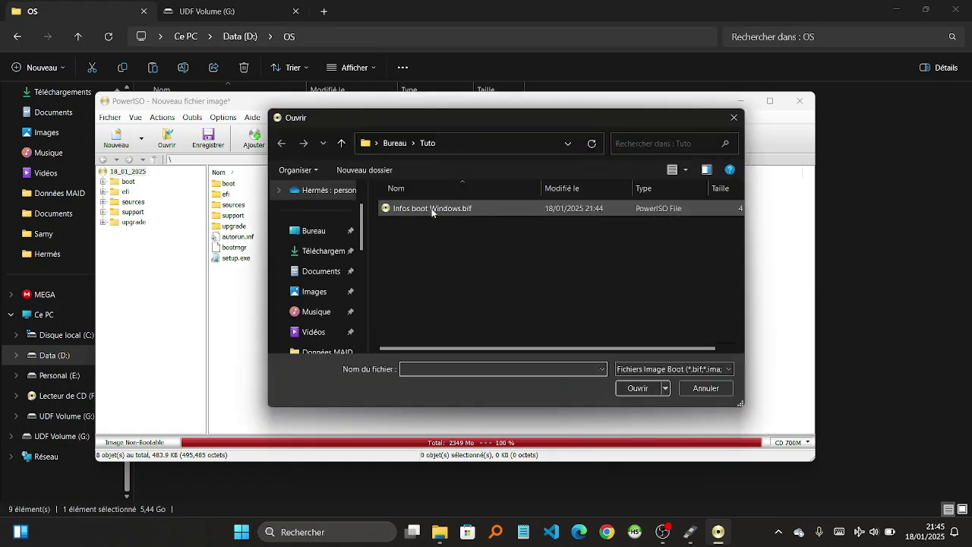
left_click(473, 207)
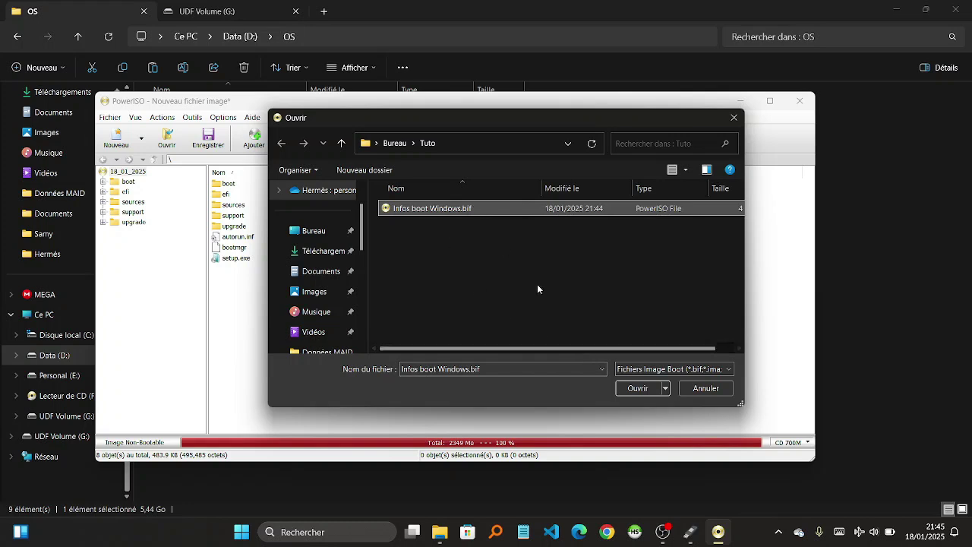
left_click(624, 388)
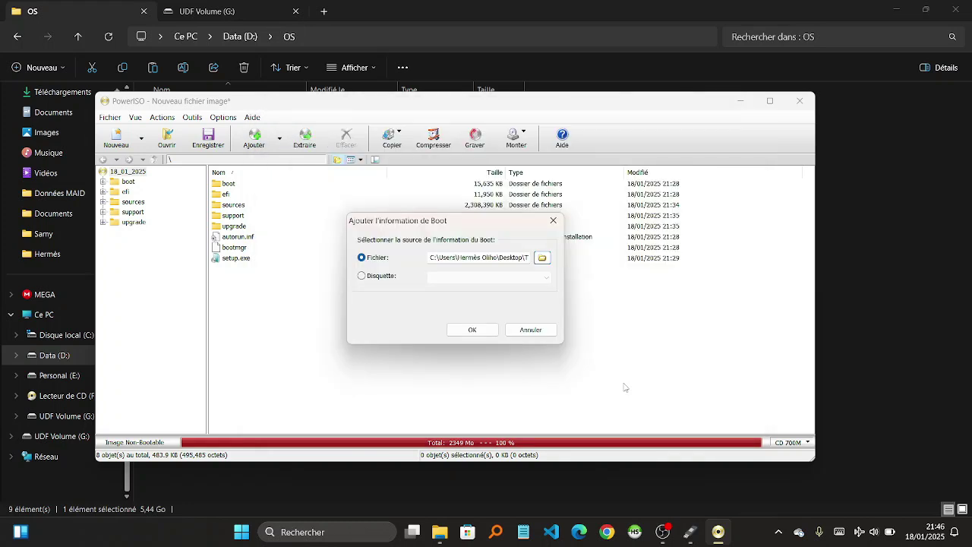
left_click(471, 330)
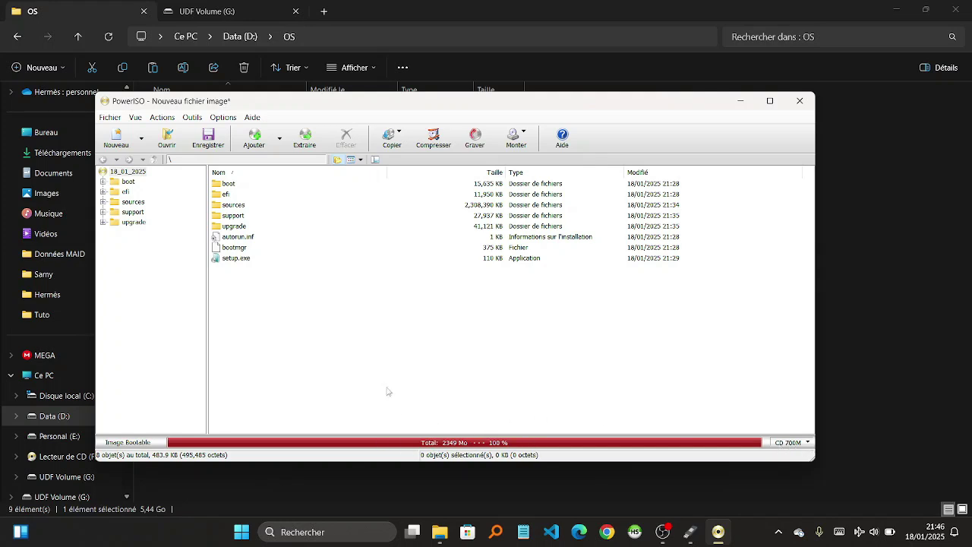
Set the disc capacity of the new image to DVD 4.7G.
left_click_drag(275, 300, 235, 188)
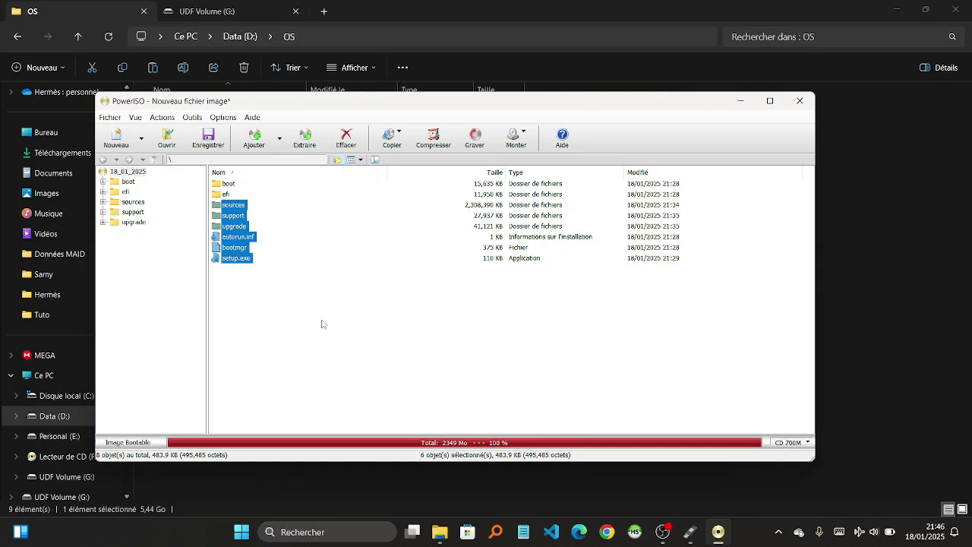
left_click(299, 354)
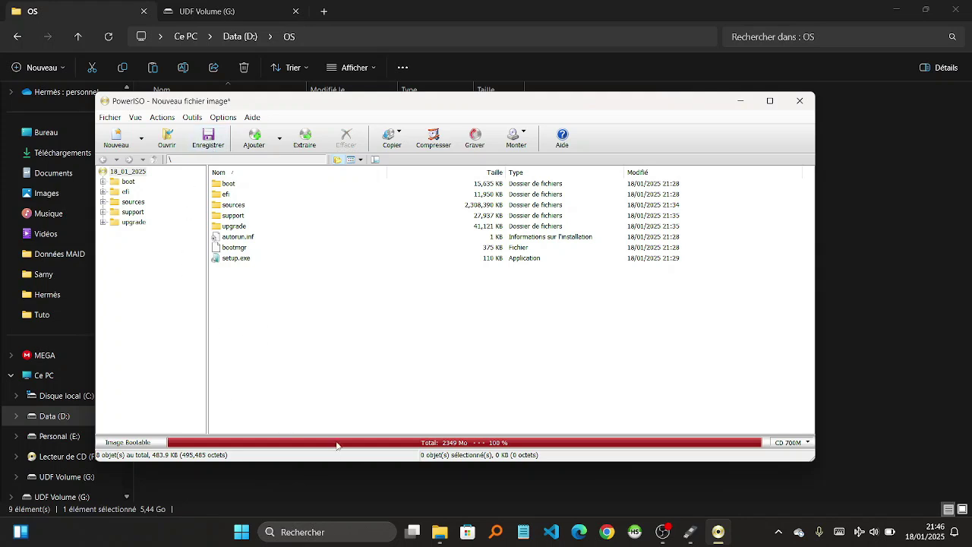
left_click(800, 444)
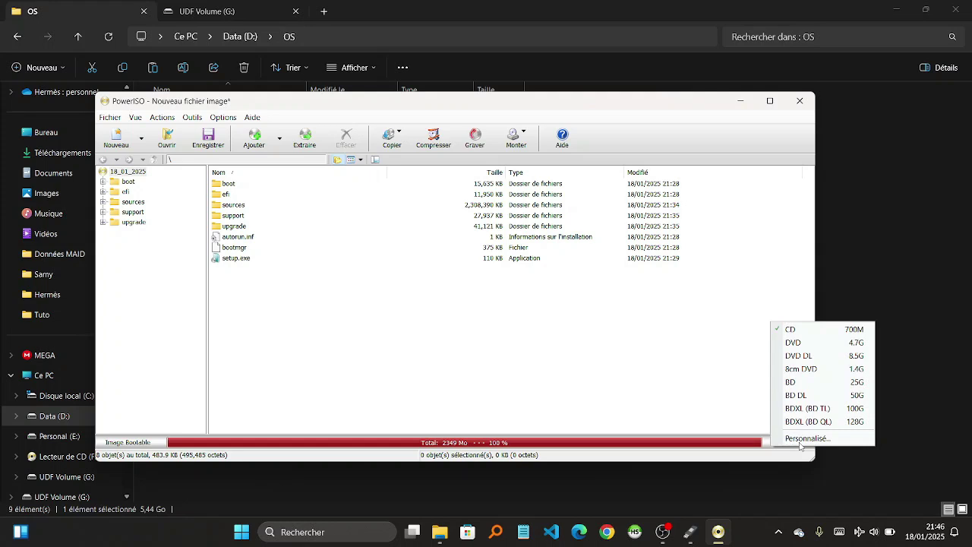
left_click(786, 346)
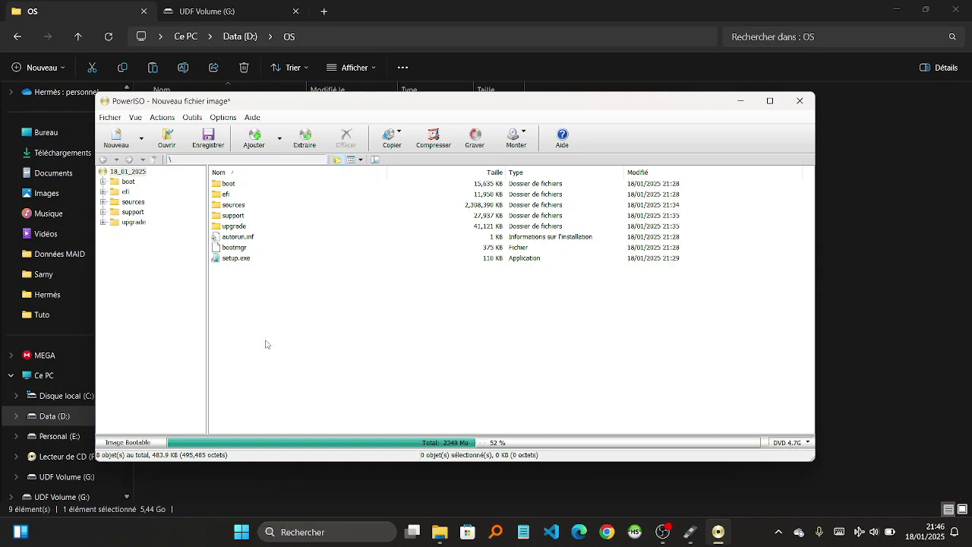
Select all the image's files and folders, start saving the image and set the file type to Images ISO Standard (*.iso).
left_click_drag(265, 345, 211, 189)
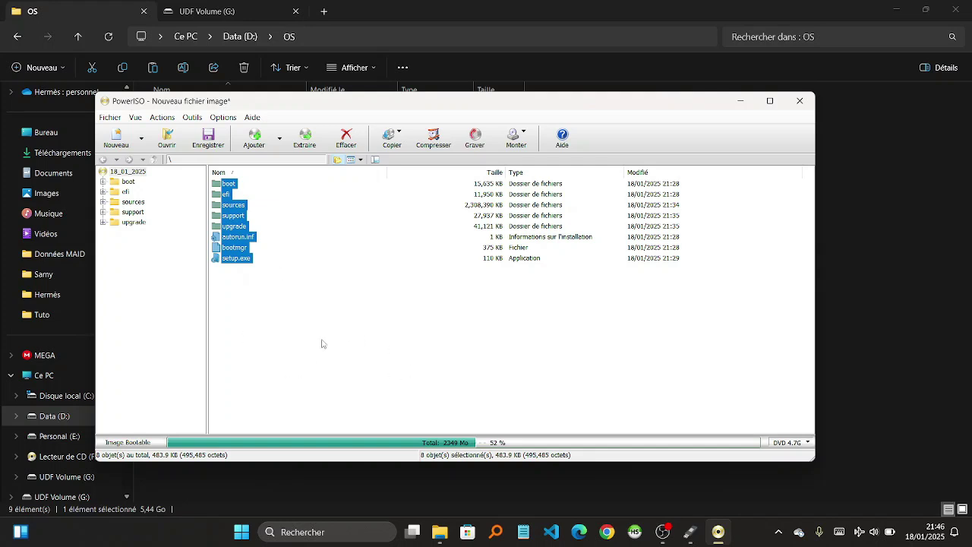
left_click(172, 344)
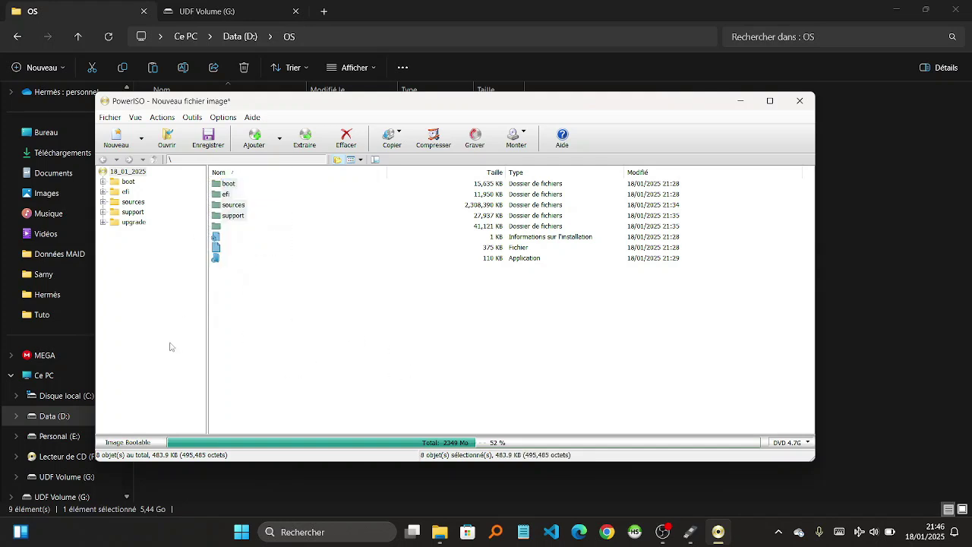
left_click_drag(284, 351, 211, 181)
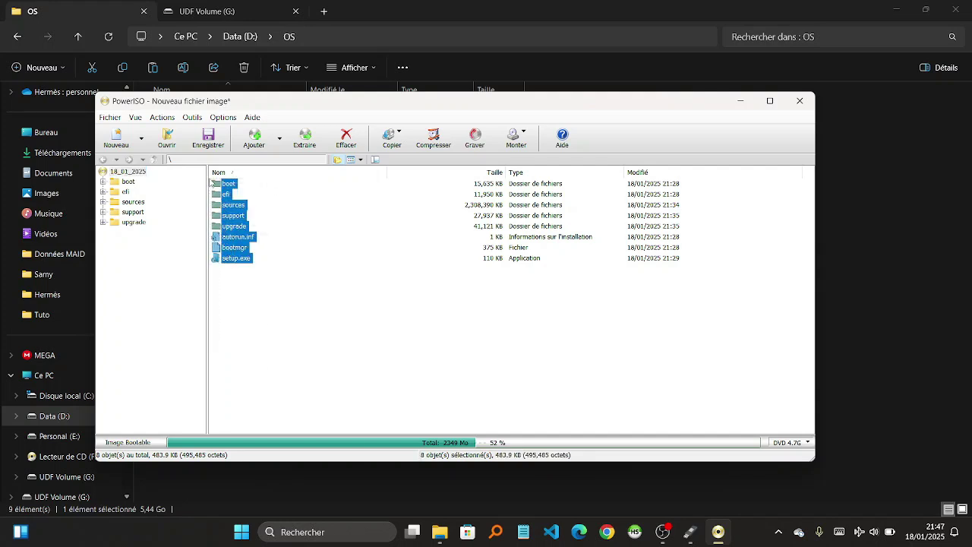
left_click(211, 143)
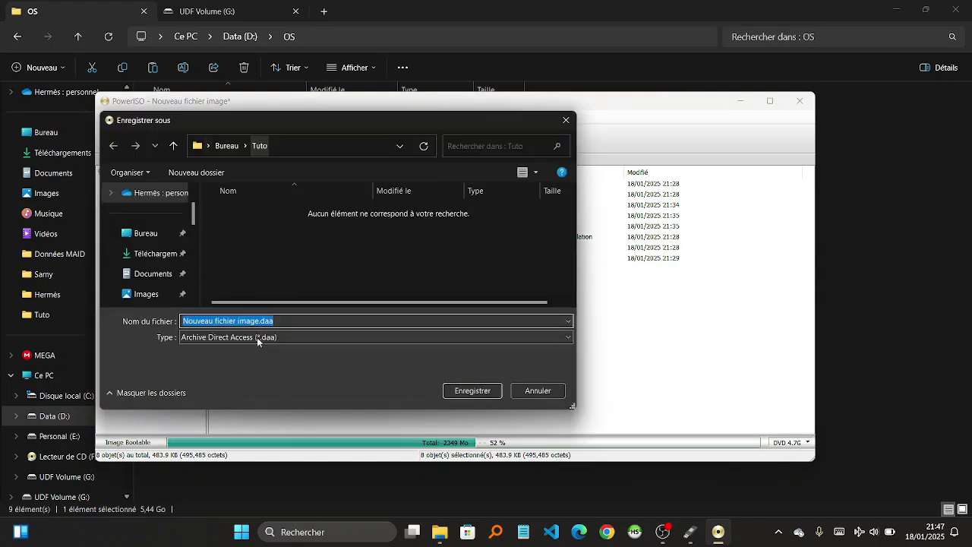
left_click(235, 339)
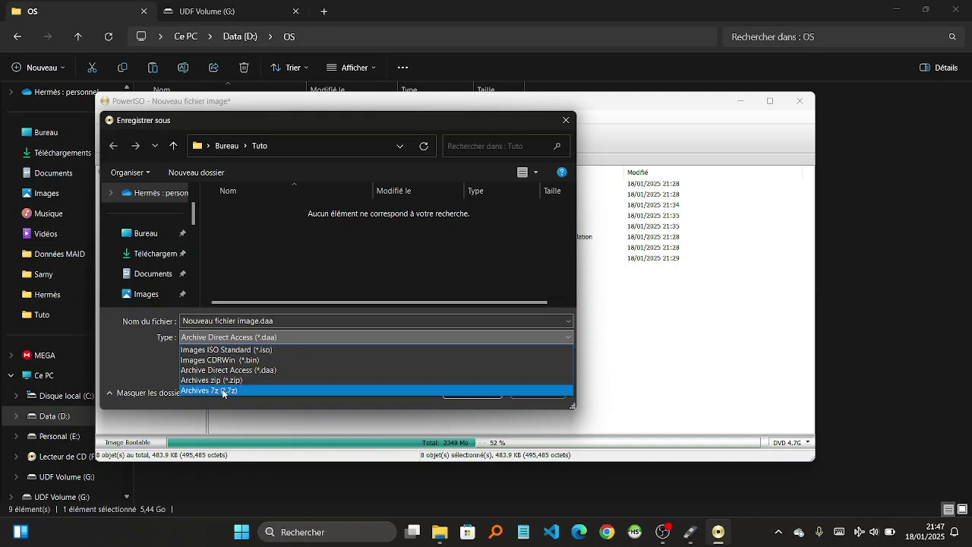
left_click(227, 351)
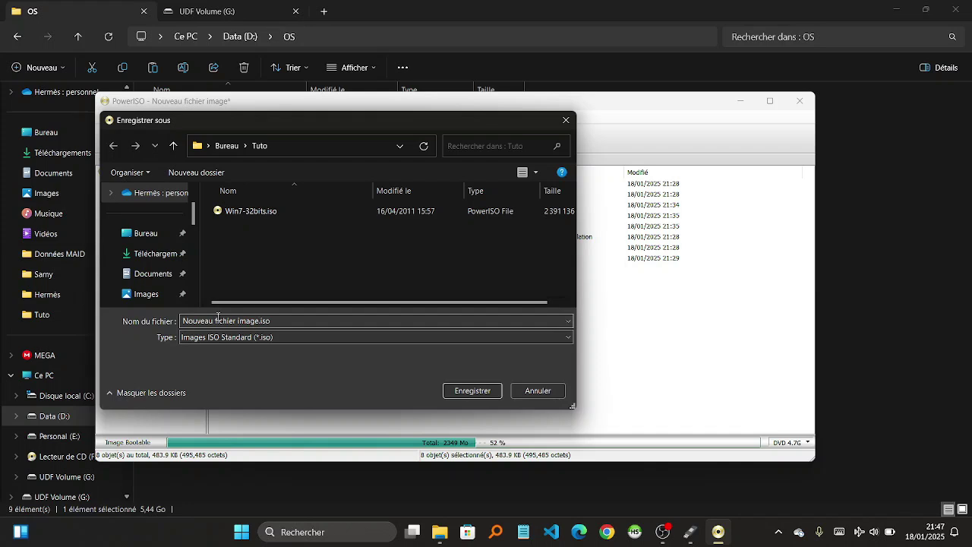
Name the image file "Mon Win 7.iso" and save it in the Tuto folder.
left_click(257, 322)
left_click(258, 321)
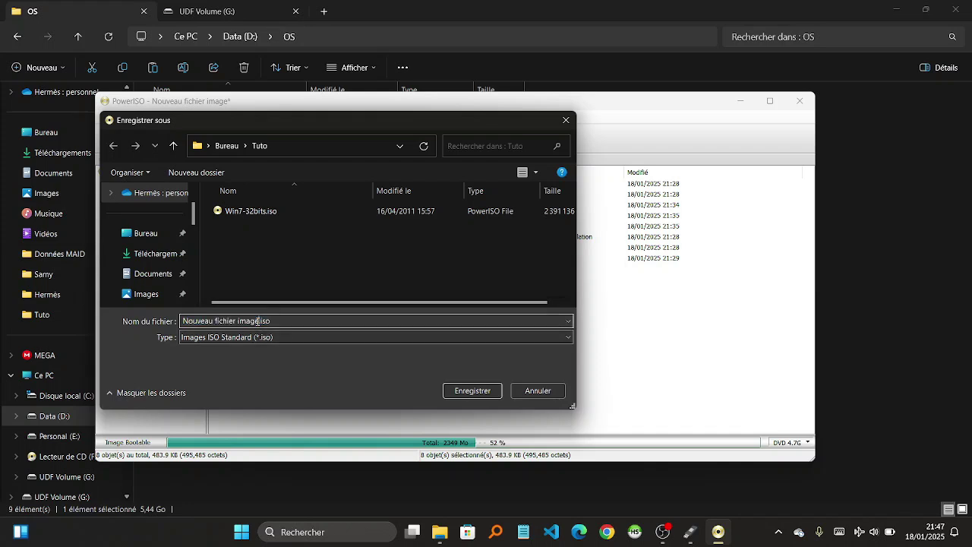
key("shift+Home")
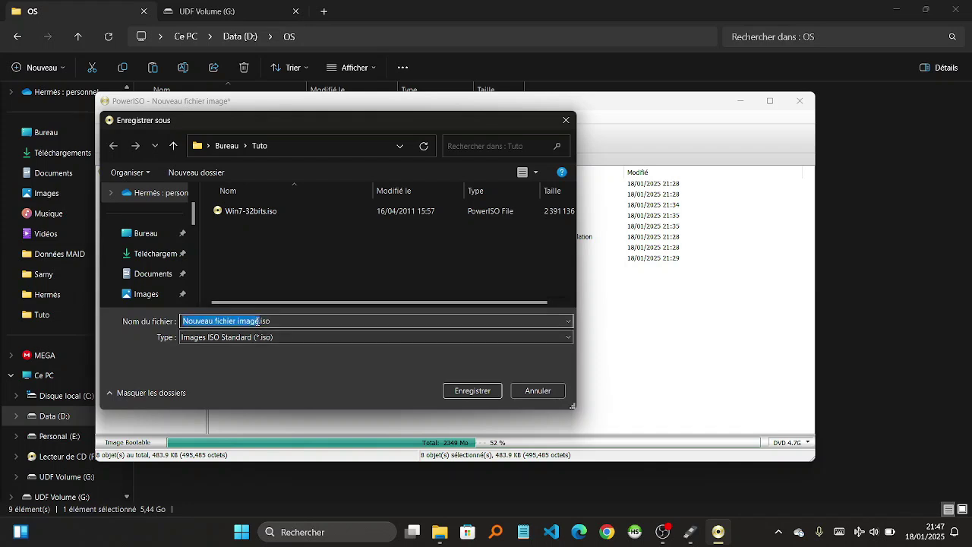
type("Mon Win 7")
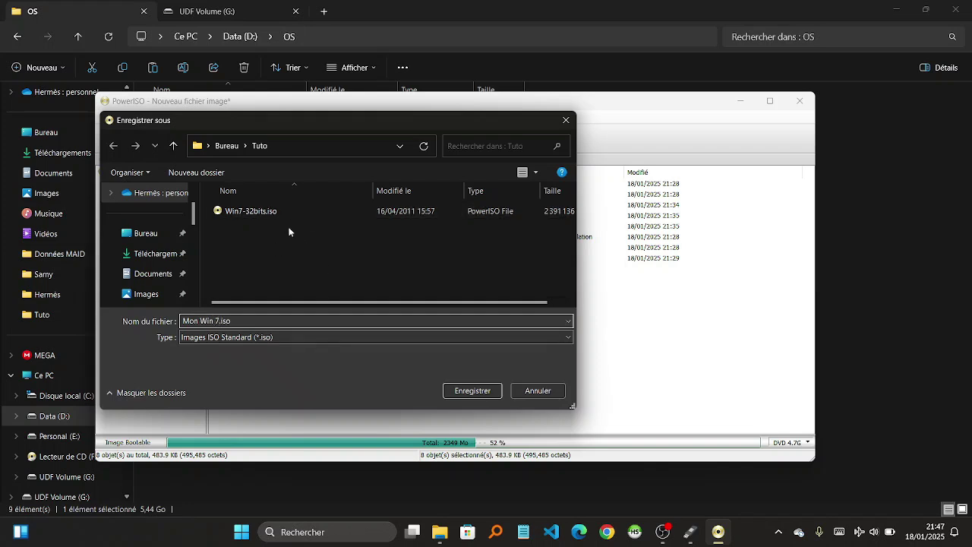
left_click(454, 392)
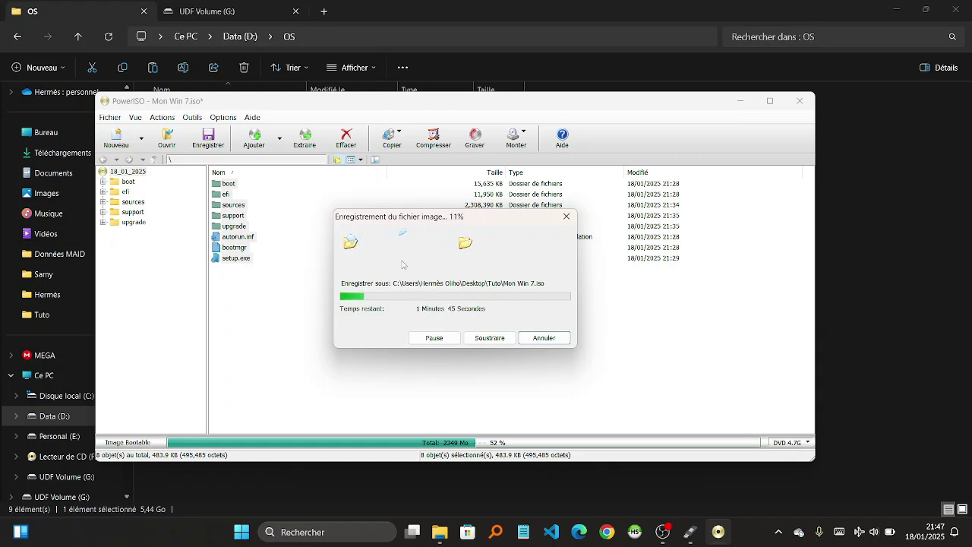
Switch to File Explorer, go back to the Tuto folder and inspect the boot information file and the two ISO files.
left_click(842, 248)
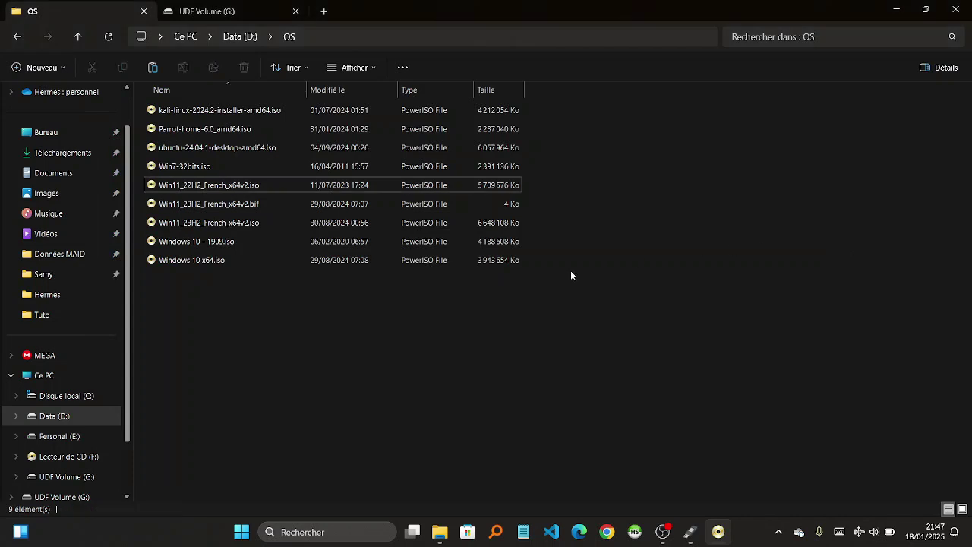
left_click(17, 38)
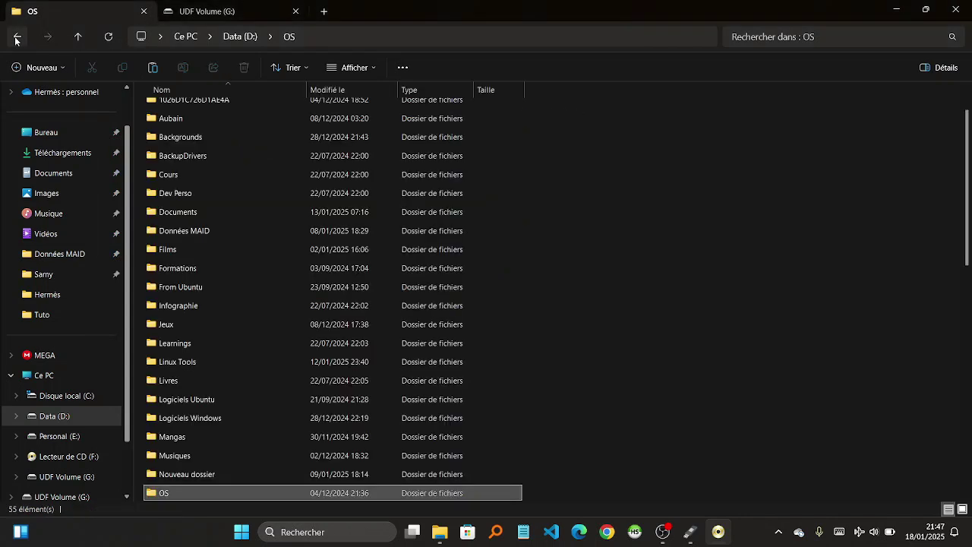
left_click(15, 39)
left_click(15, 39)
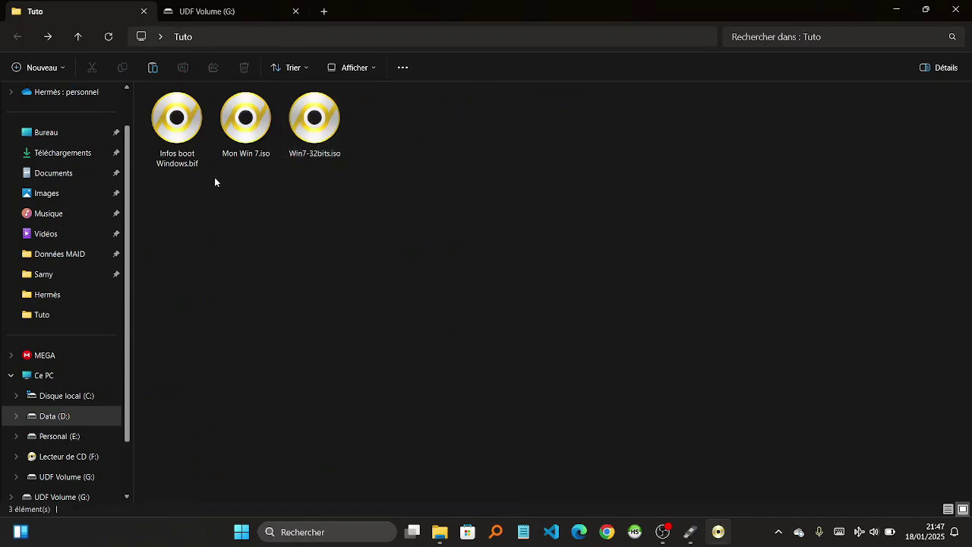
left_click(173, 120)
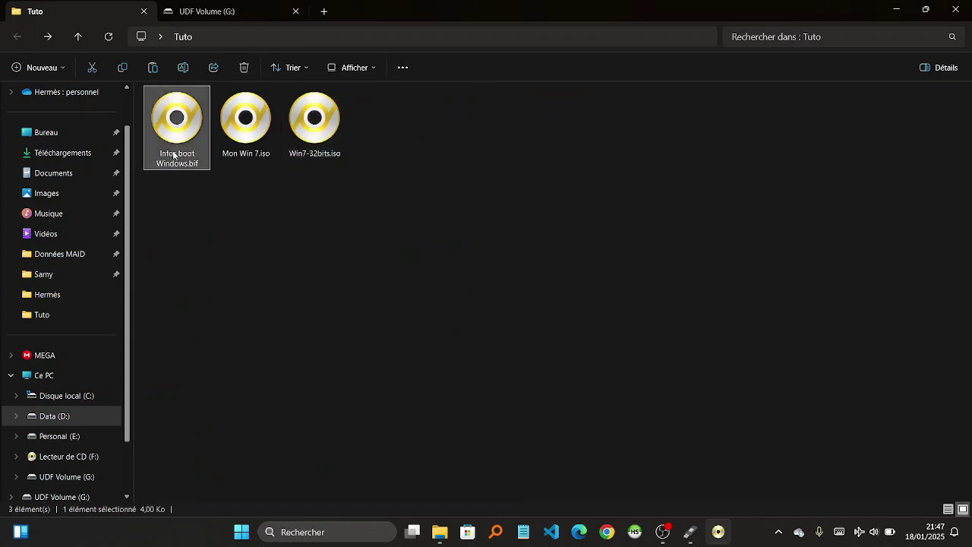
left_click(298, 136)
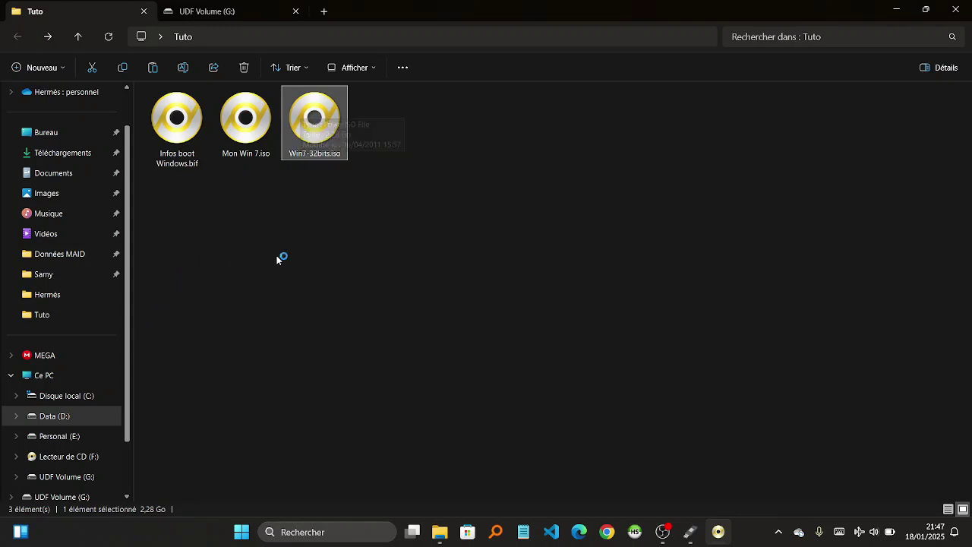
left_click(251, 131)
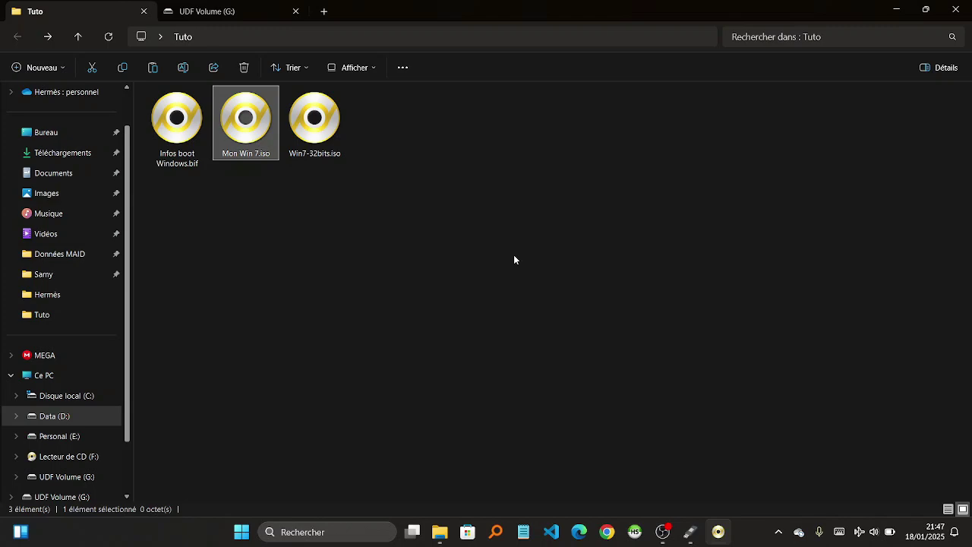
Close PowerISO and compare the sizes of Win7-32bits.iso and Mon Win 7.iso in the Tuto folder.
key("alt+Tab")
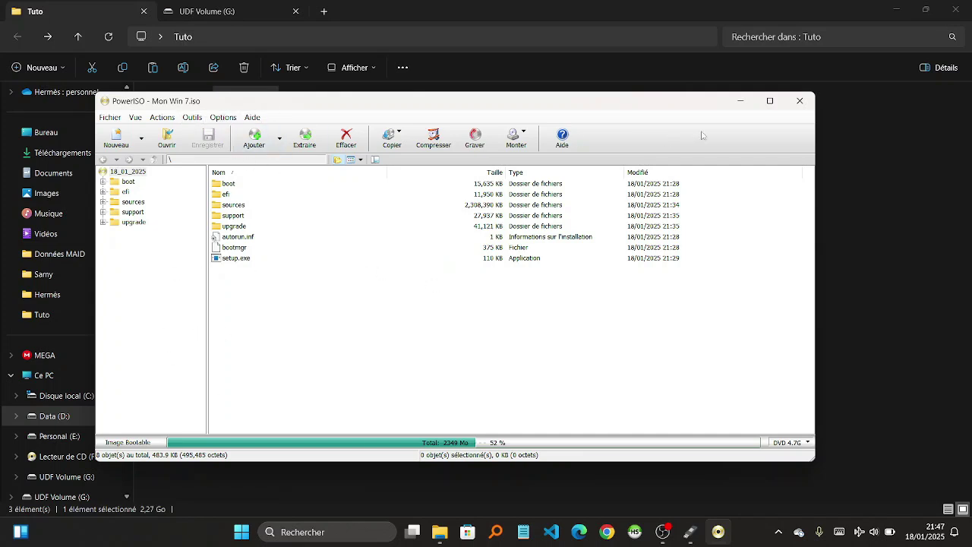
left_click(804, 102)
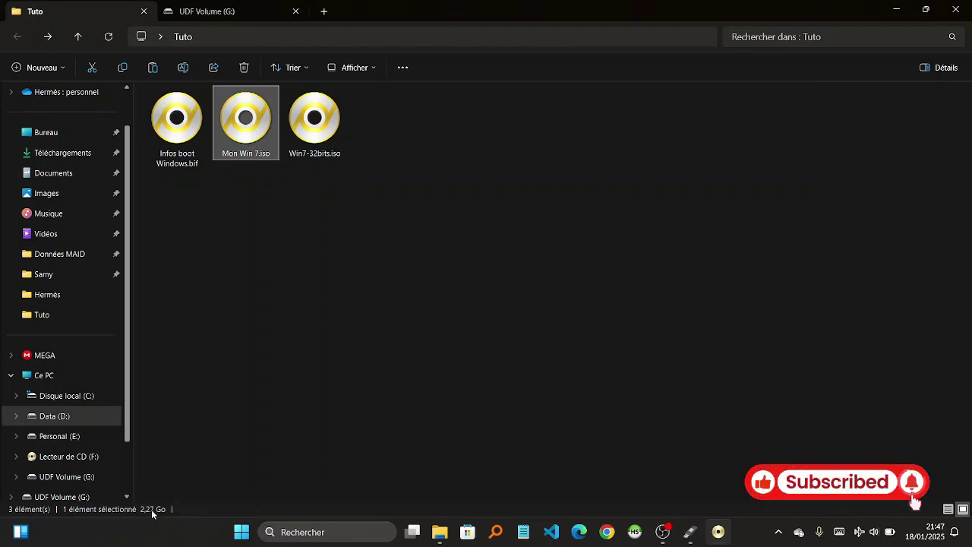
left_click(307, 135)
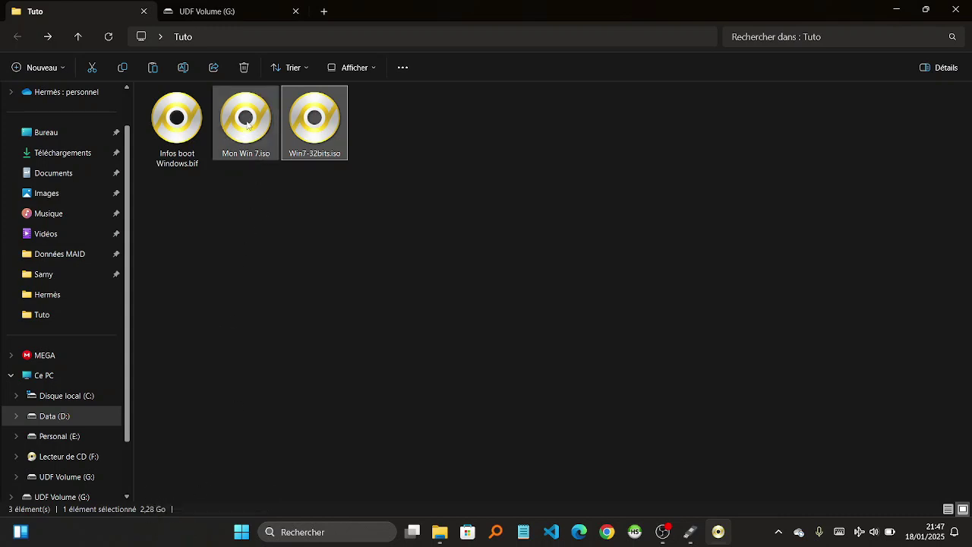
mouse_move(249, 112)
left_click(244, 141)
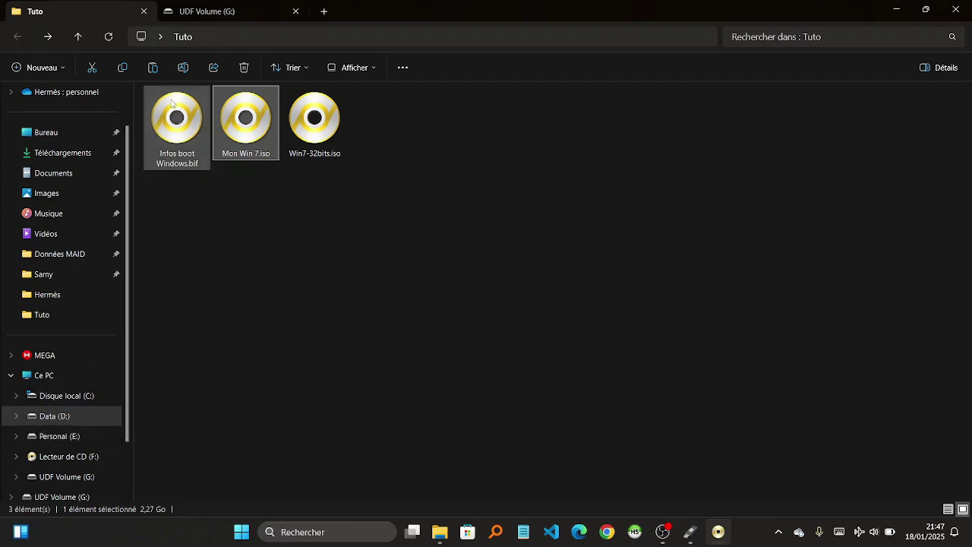
Switch to Rufus and choose UDF Volume (G:) [16 Go] as the target device.
key("alt+Tab")
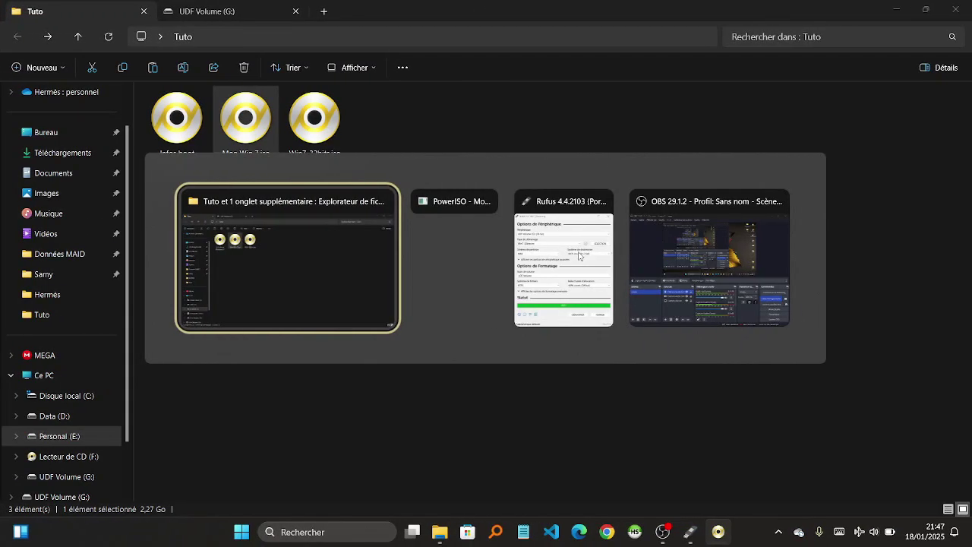
key("alt+Tab")
key("alt+Tab")
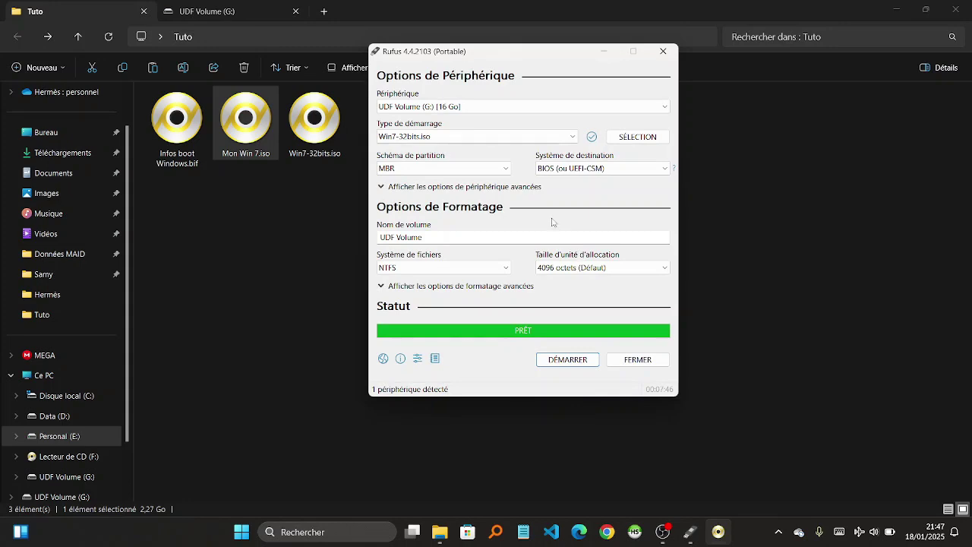
left_click(482, 106)
left_click(501, 114)
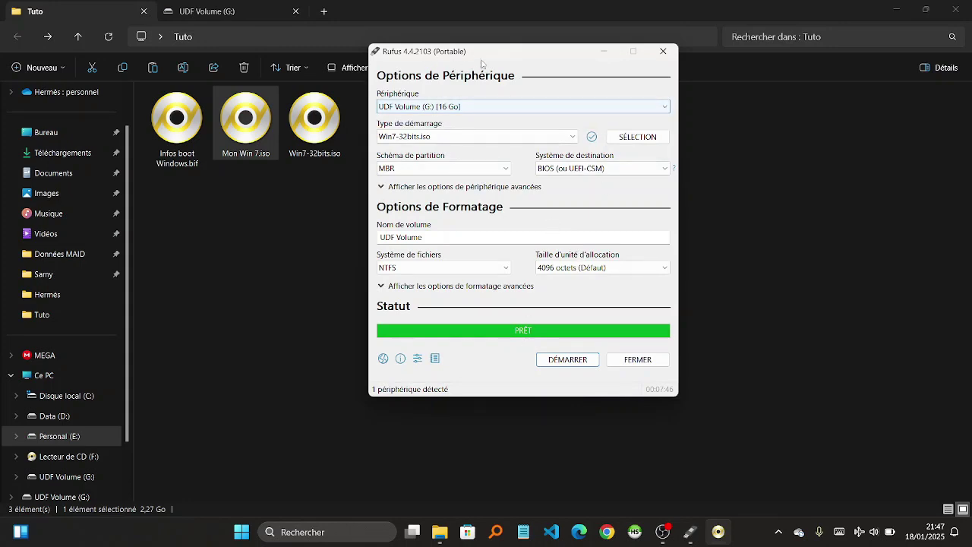
left_click_drag(470, 59, 499, 117)
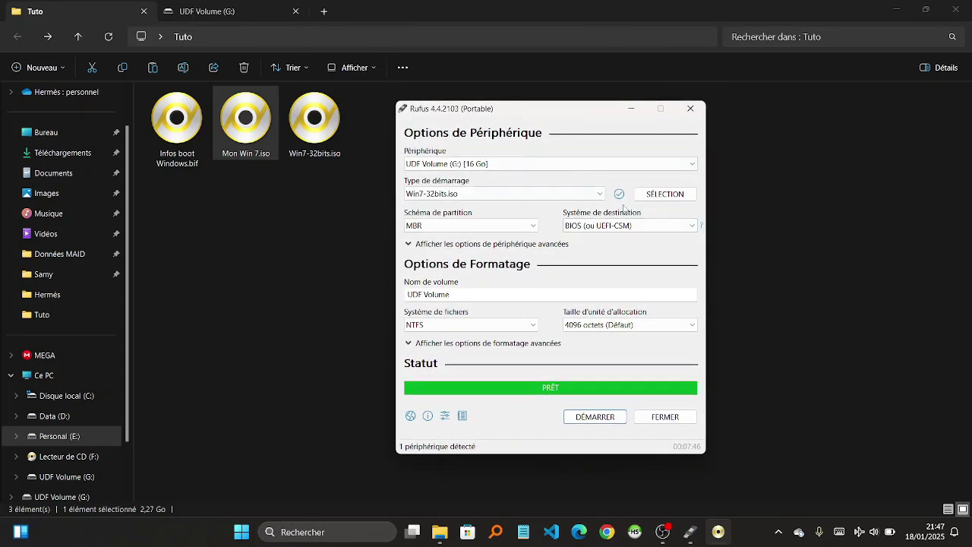
left_click(571, 165)
left_click(476, 180)
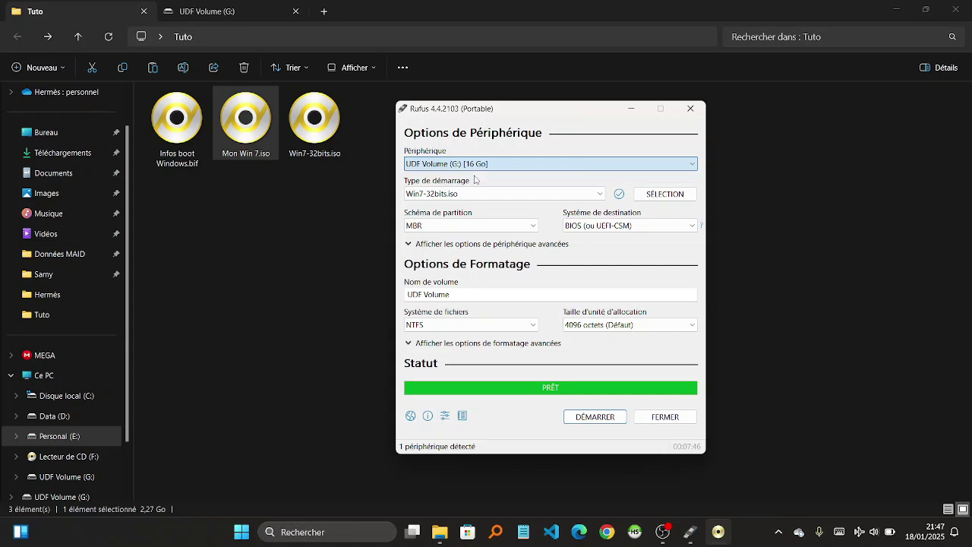
Load Mon Win 7.iso from the Tuto folder on the desktop as the boot image.
left_click(646, 195)
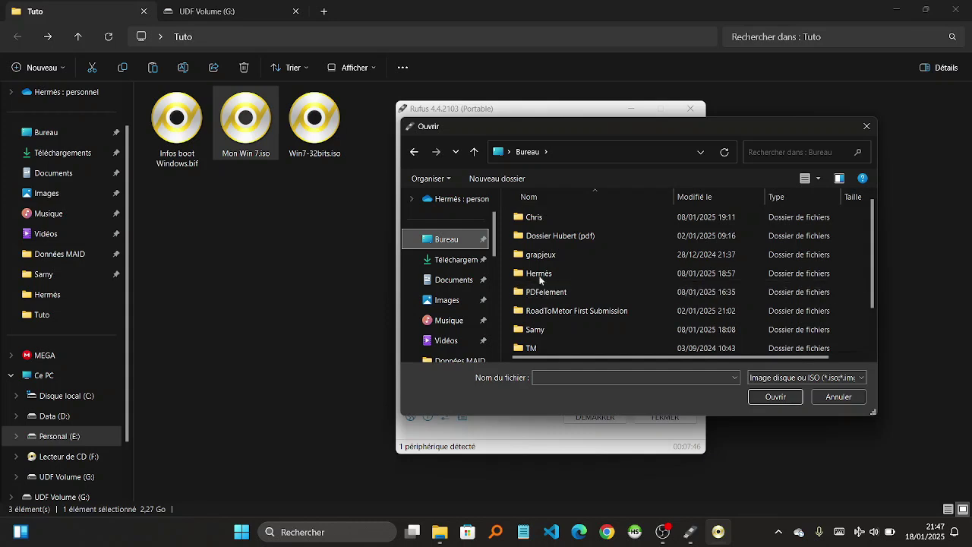
scroll(552, 322, "down", 1)
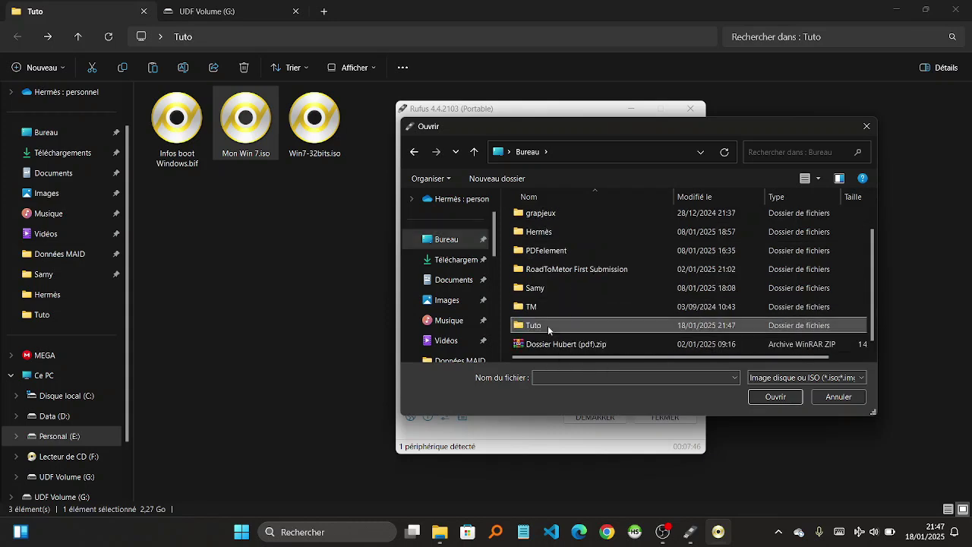
double_click(548, 325)
left_click(553, 218)
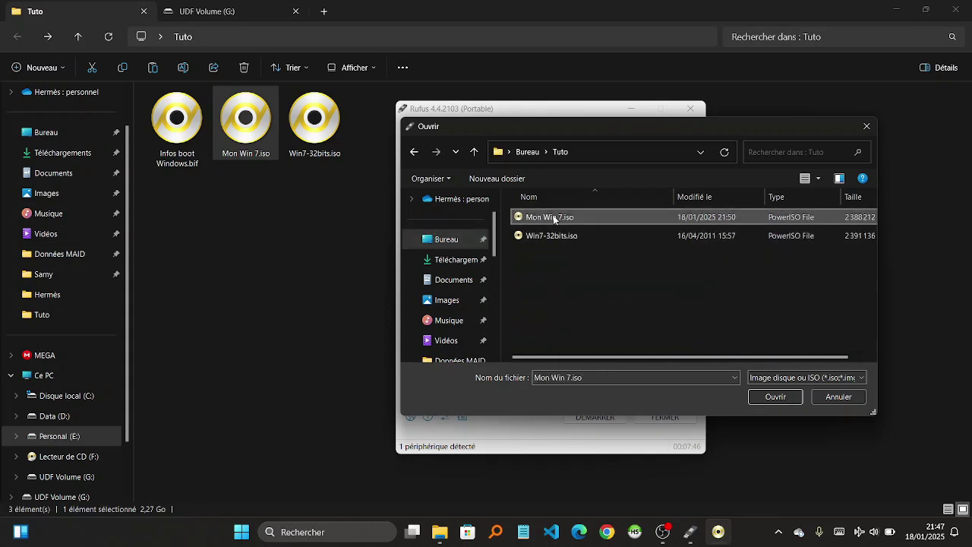
left_click(773, 399)
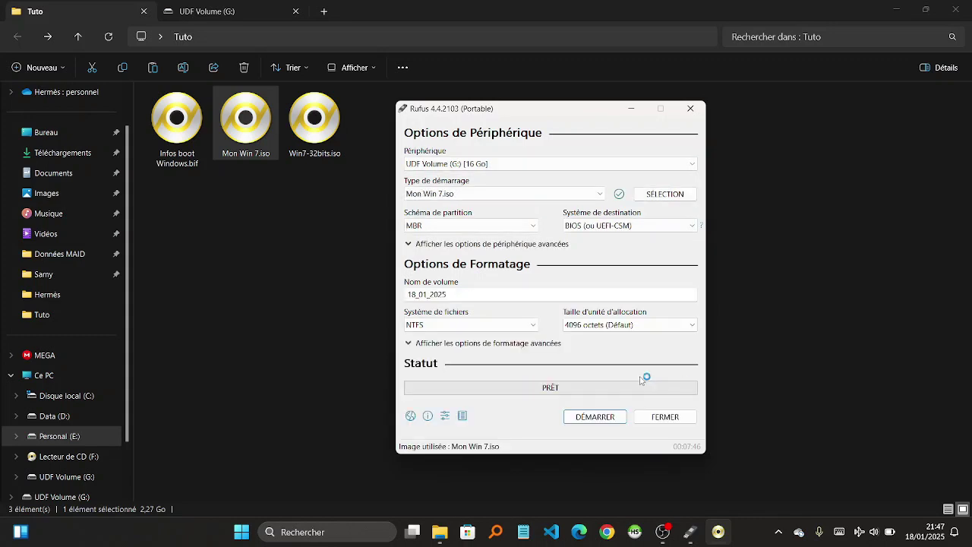
Keep the volume name and the BIOS (ou UEFI-CSM) target system, start writing the image to UDF Volume (G:) and accept erasing its data.
double_click(433, 295)
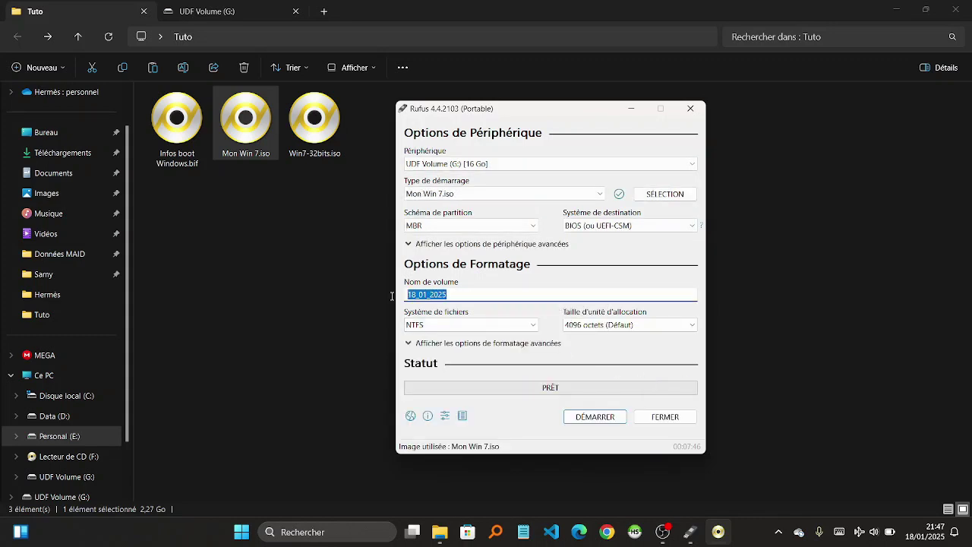
left_click(598, 226)
left_click(598, 225)
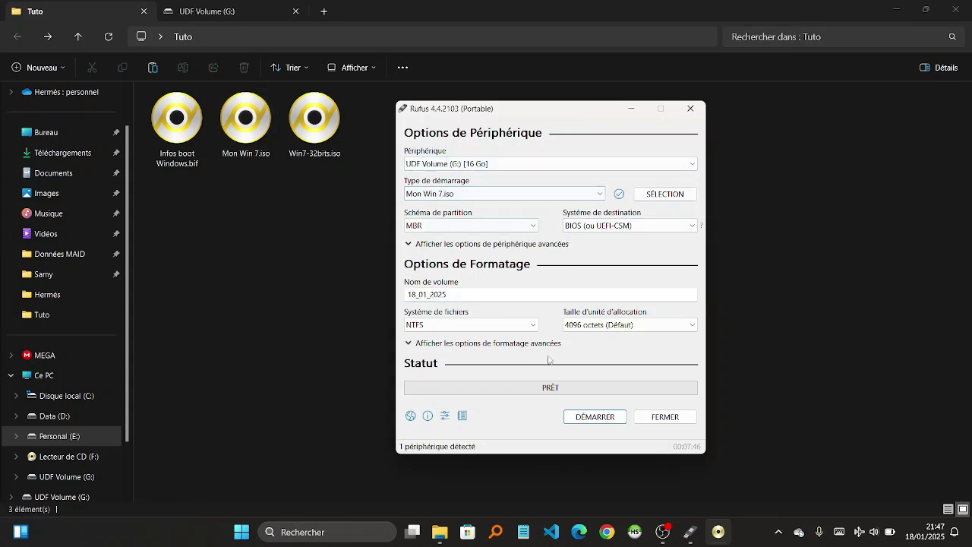
left_click(576, 419)
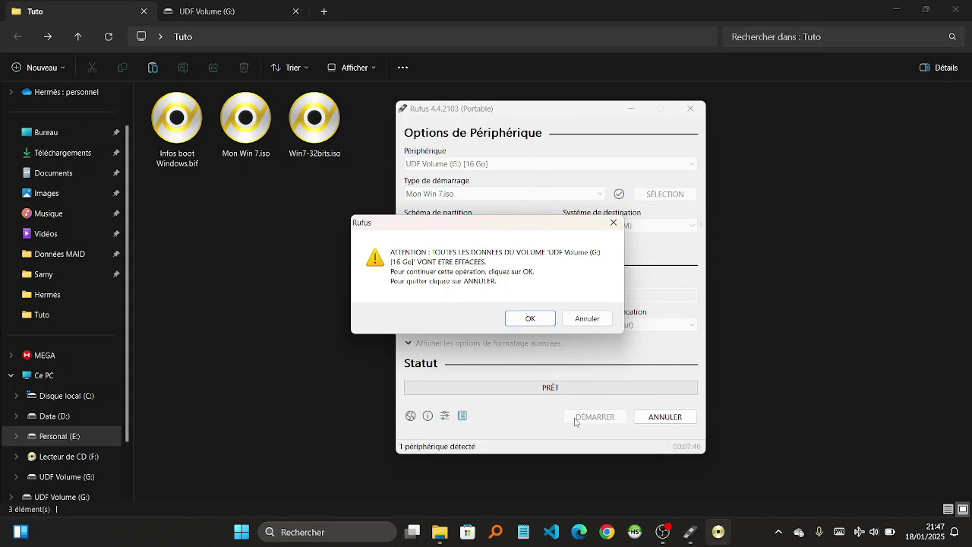
left_click(544, 318)
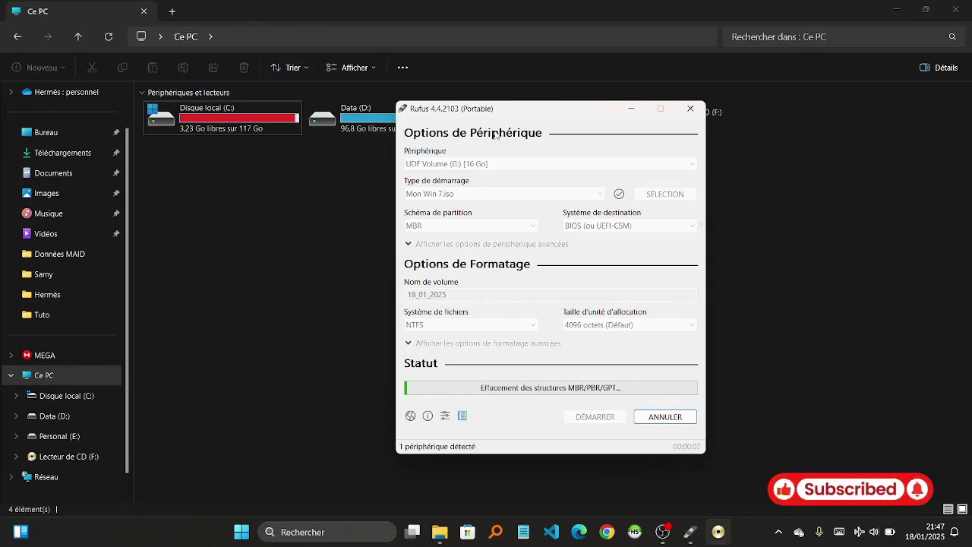
left_click_drag(509, 109, 319, 139)
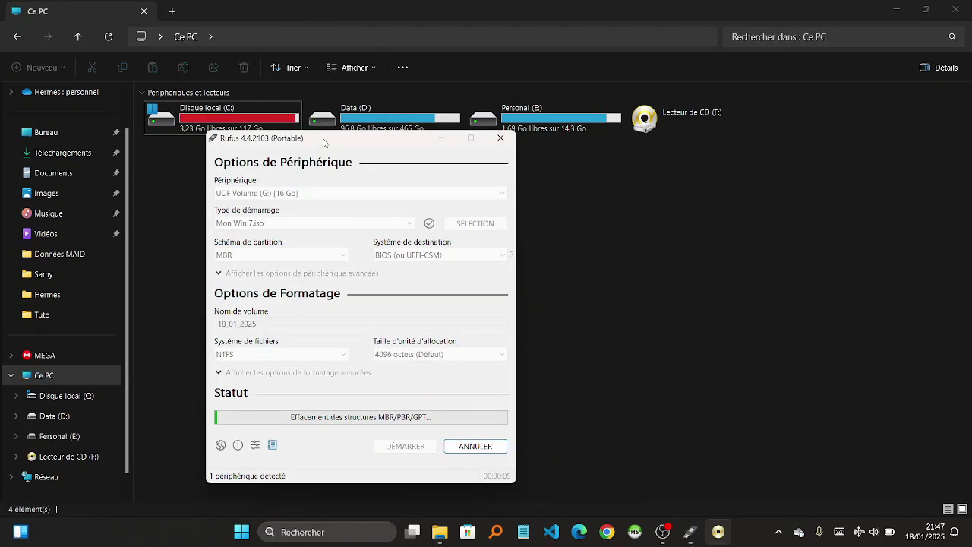